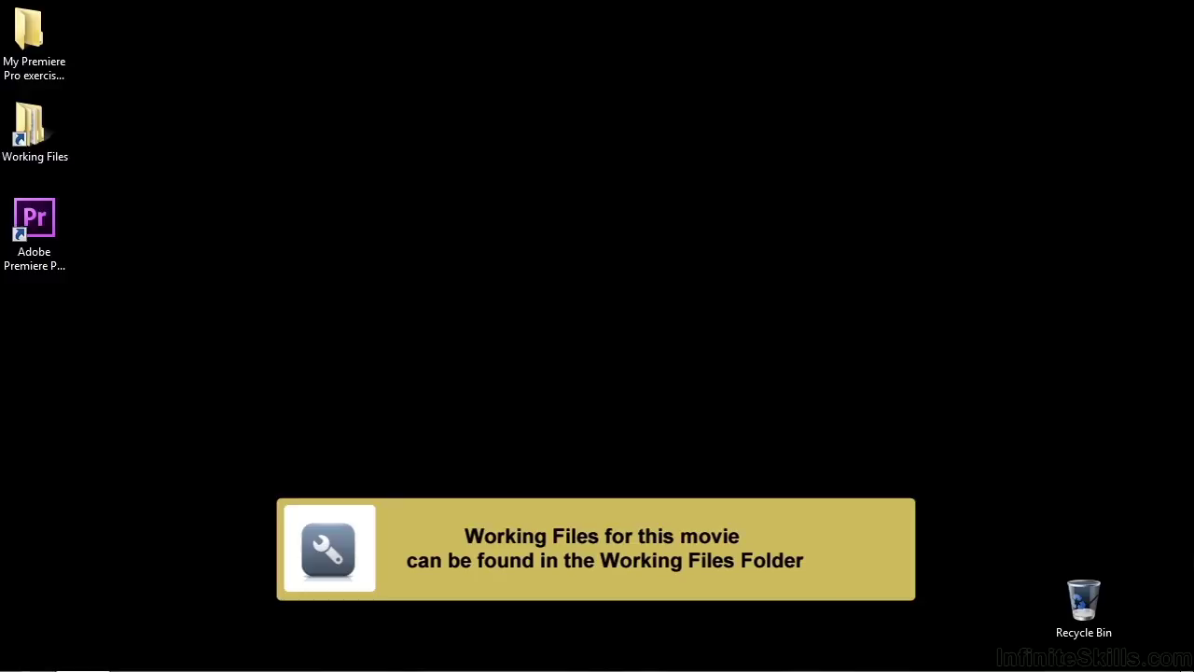
Step: Open the project 1801-swapping audio.prproj from the projects folder inside Working Files
{"action": "double_click", "coordinate": [33, 148]}
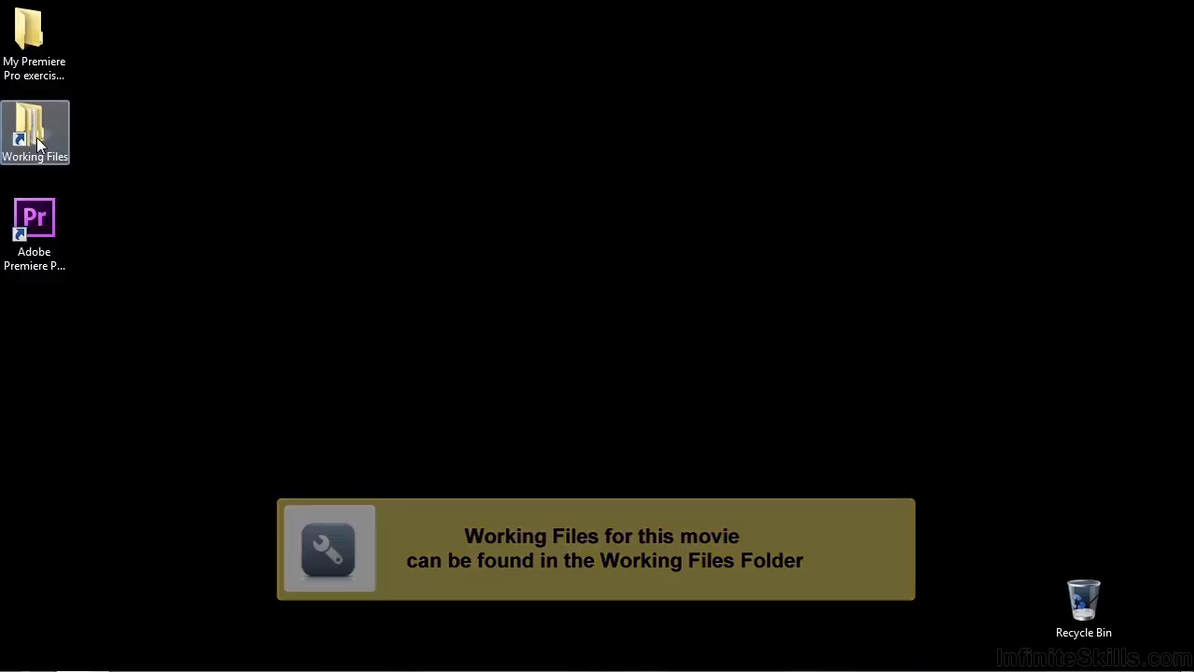
{"action": "left_click", "coordinate": [410, 324]}
{"action": "double_click", "coordinate": [413, 325]}
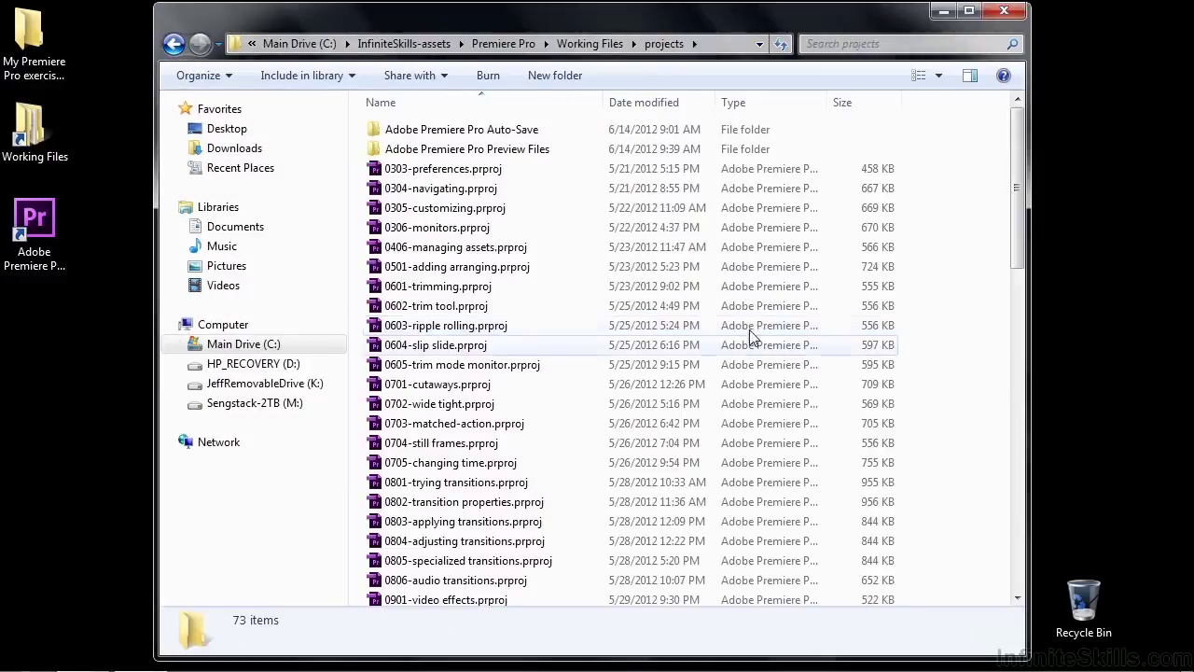
{"action": "left_click_drag", "start_coordinate": [1021, 238], "coordinate": [1026, 576]}
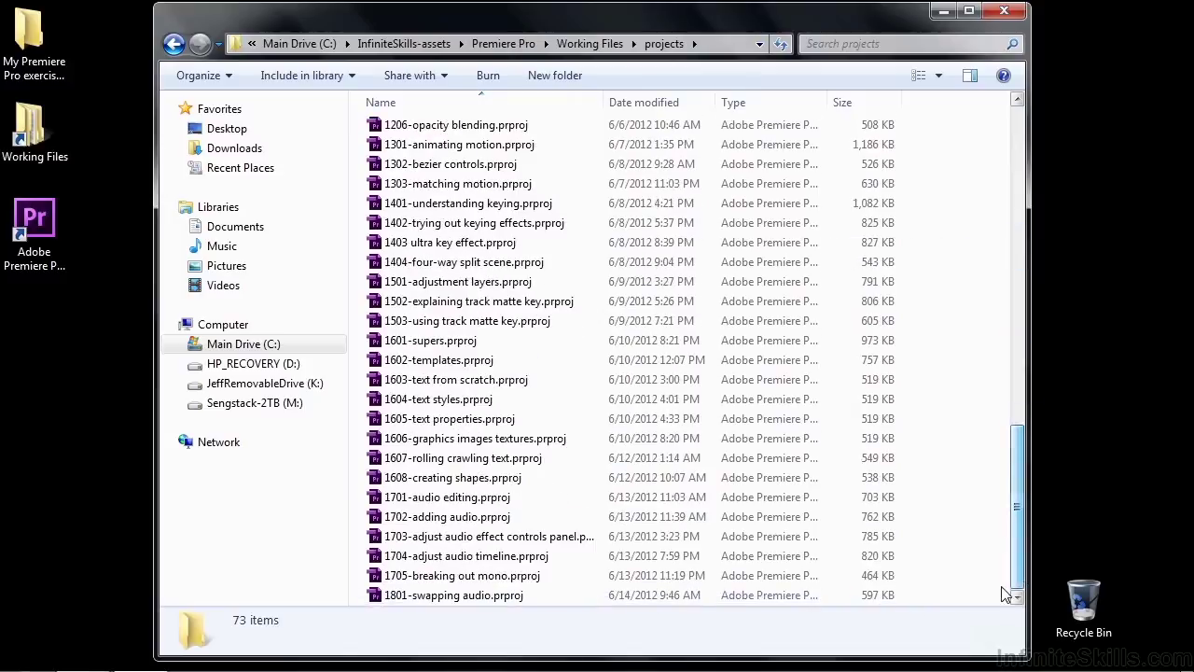
{"action": "left_click", "coordinate": [462, 597]}
{"action": "double_click", "coordinate": [461, 603]}
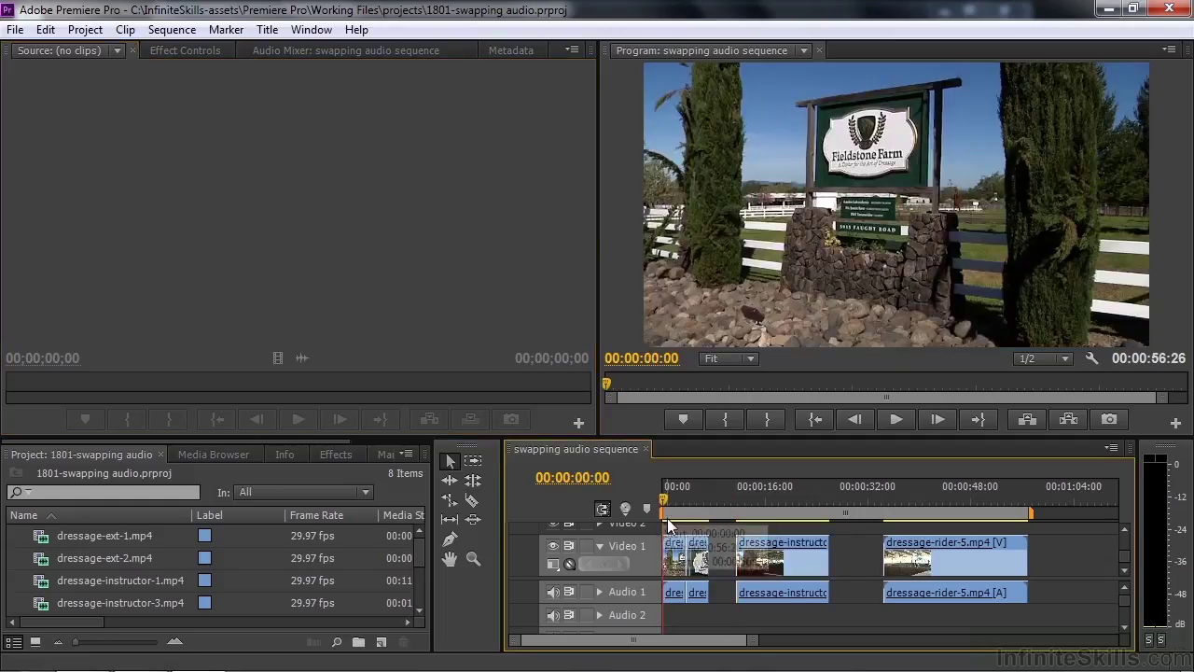
Step: Play the sequence across the cut between dressage-ext-1.mp4 and dressage-ext-2.mp4 to compare their audio
{"action": "key", "text": "space"}
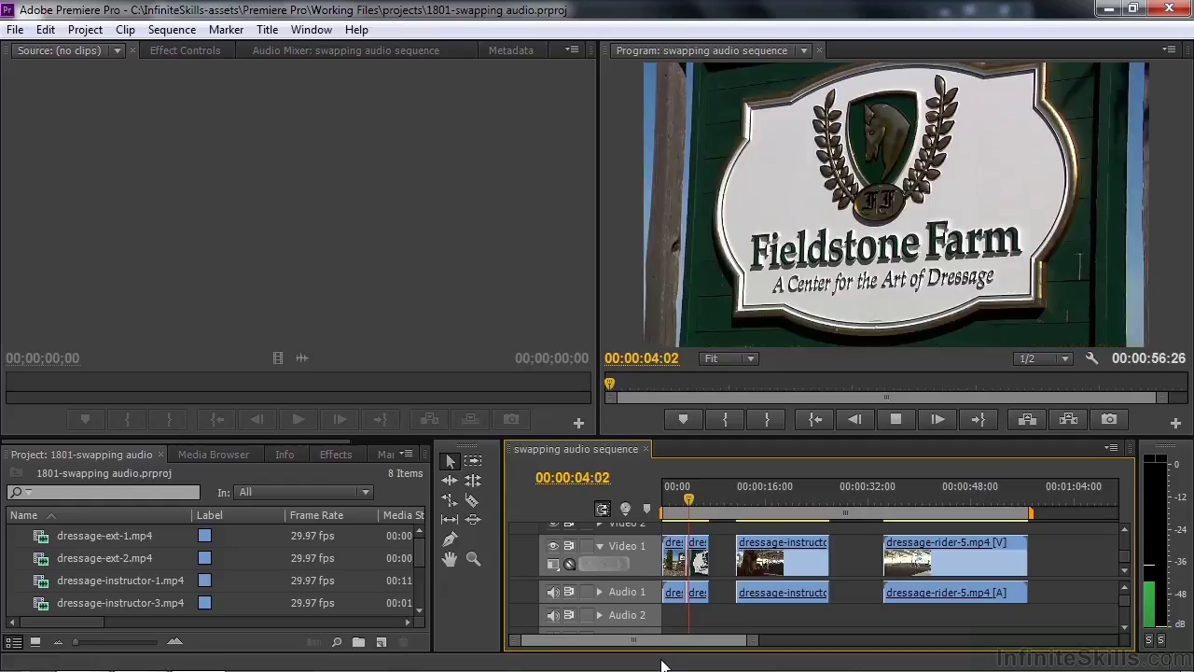
{"action": "key", "text": "space"}
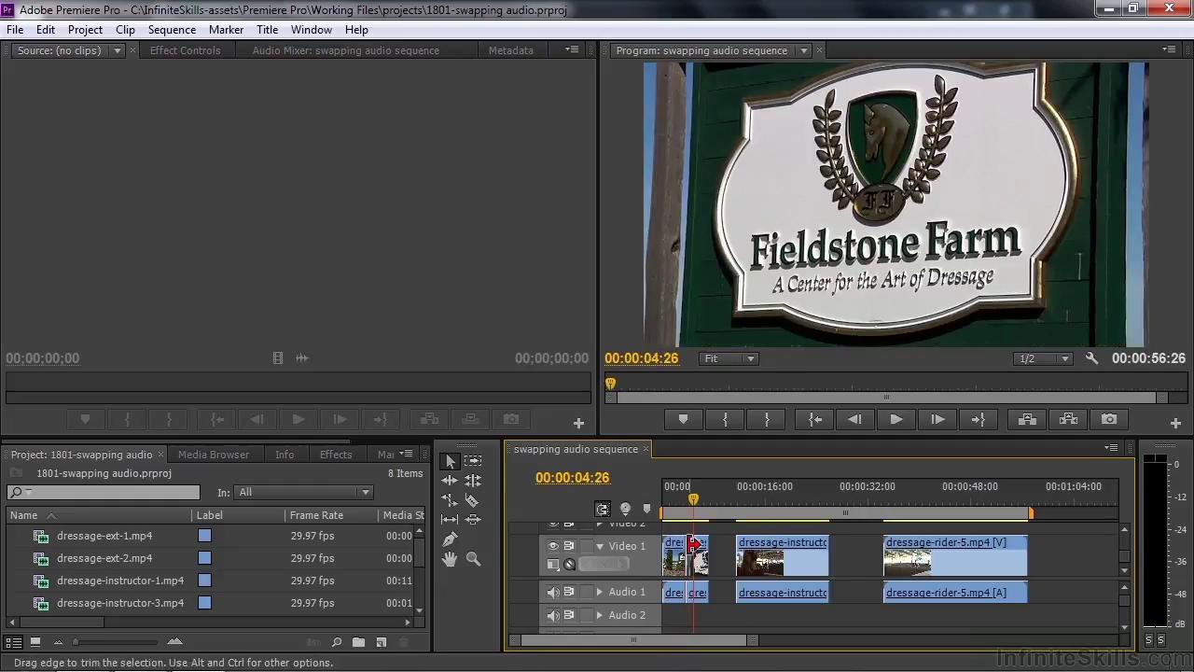
{"action": "left_click_drag", "start_coordinate": [693, 503], "coordinate": [675, 490]}
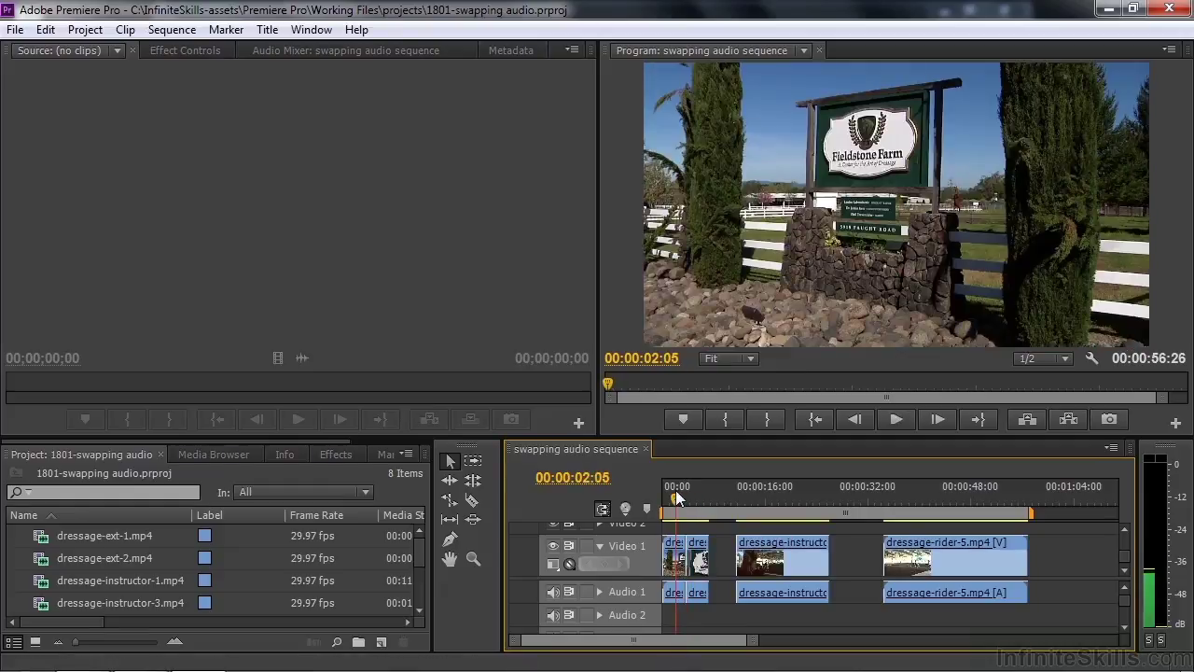
{"action": "key", "text": "space"}
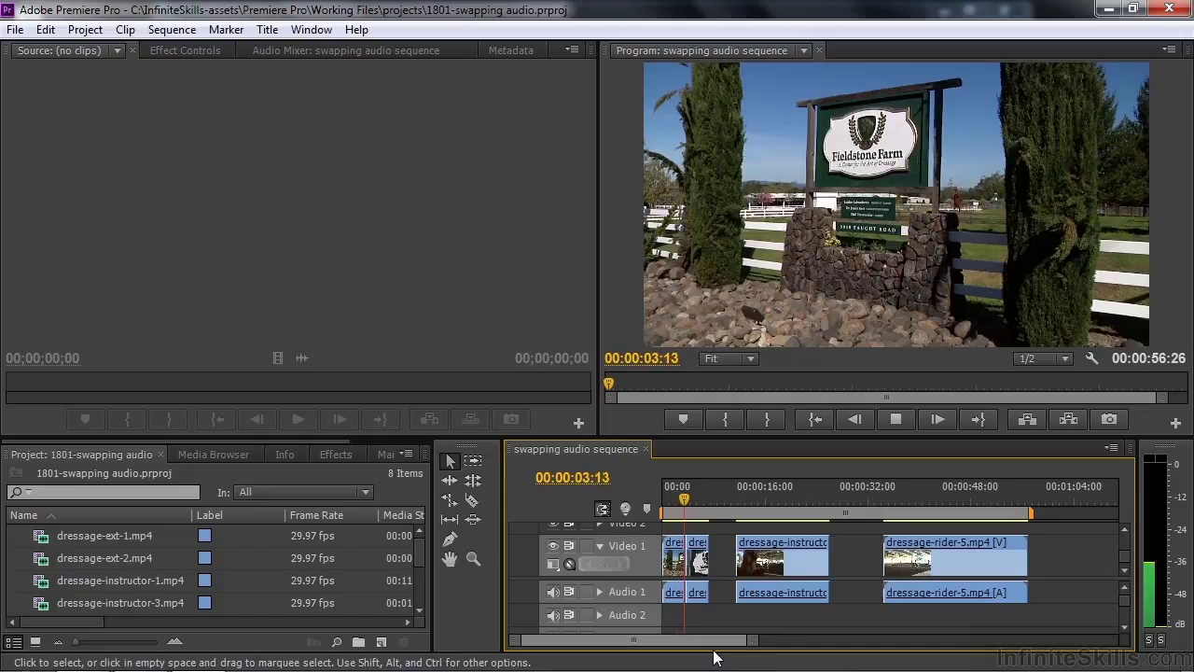
{"action": "key", "text": "space"}
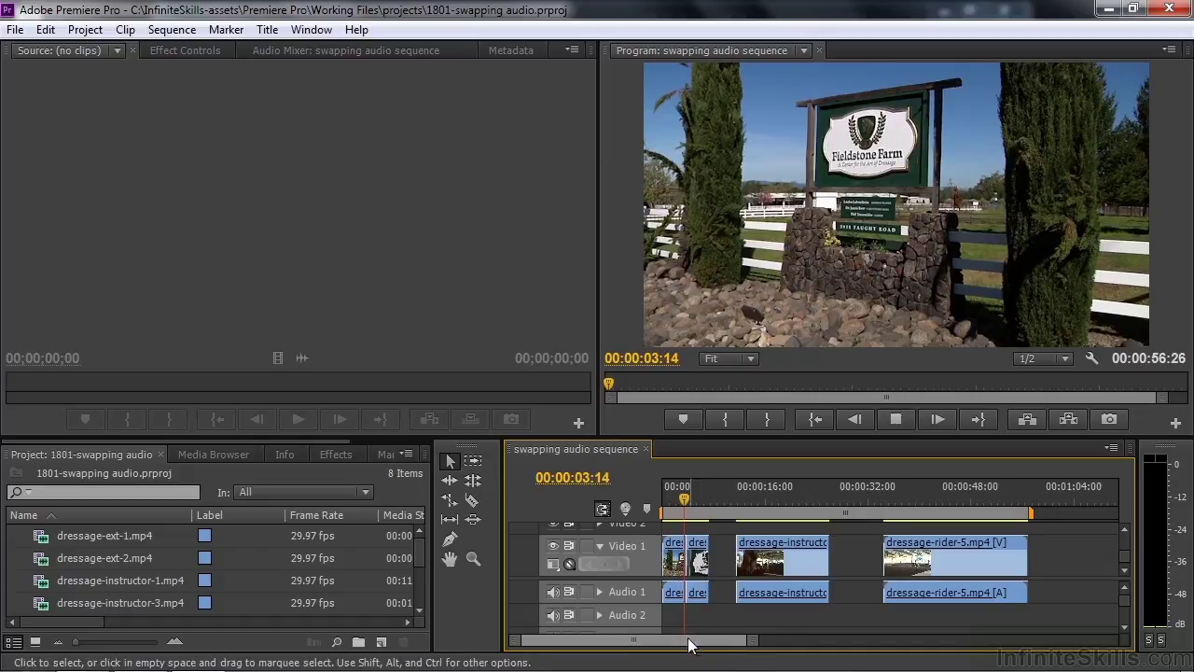
{"action": "key", "text": "space"}
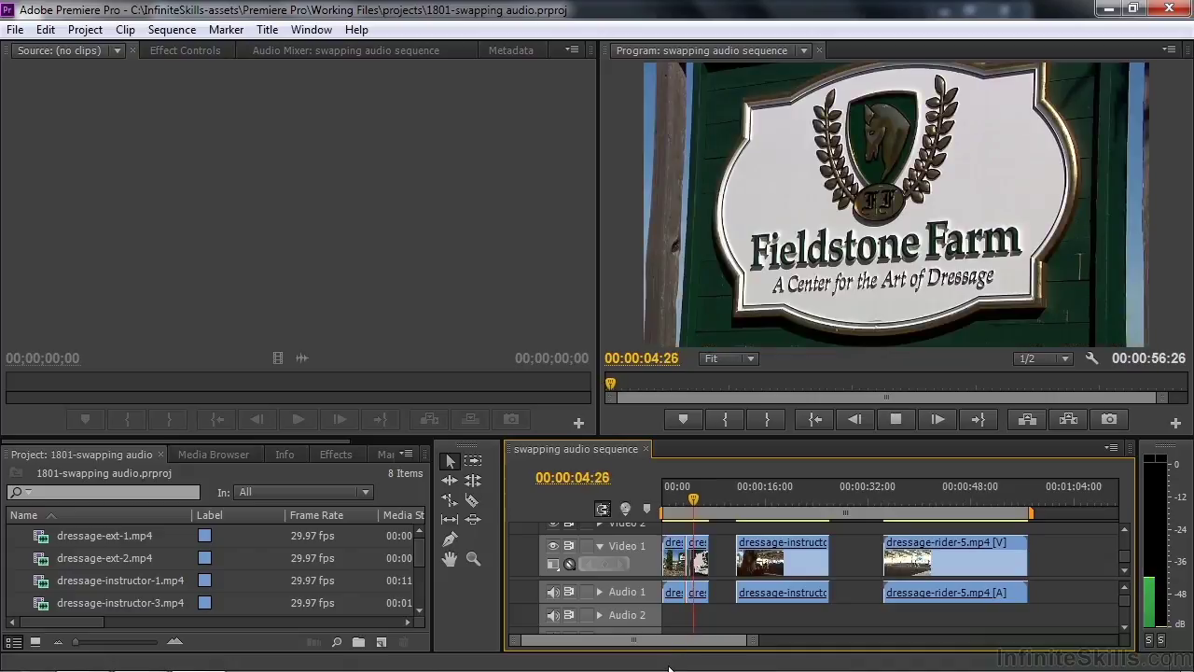
{"action": "key", "text": "space"}
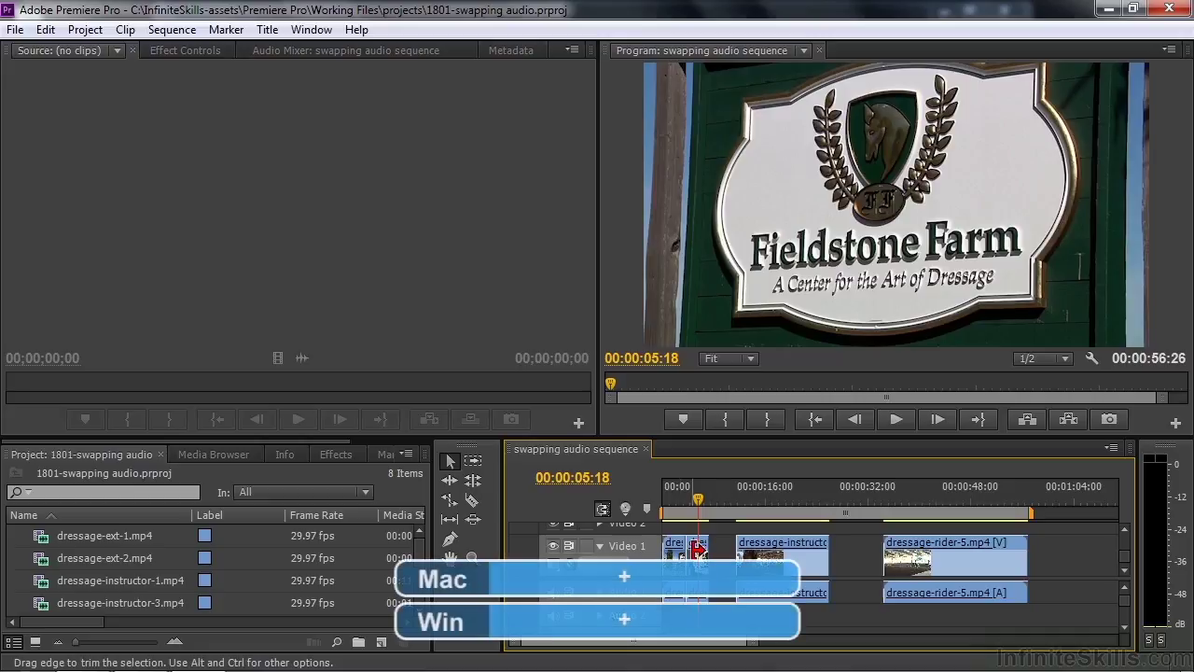
Step: Duplicate only the audio of dressage-ext-2.mp4 and place the copy over the dressage-ext-1.mp4 audio on Audio 1, starting at 00:00
{"action": "key", "text": "="}
{"action": "key", "text": "="}
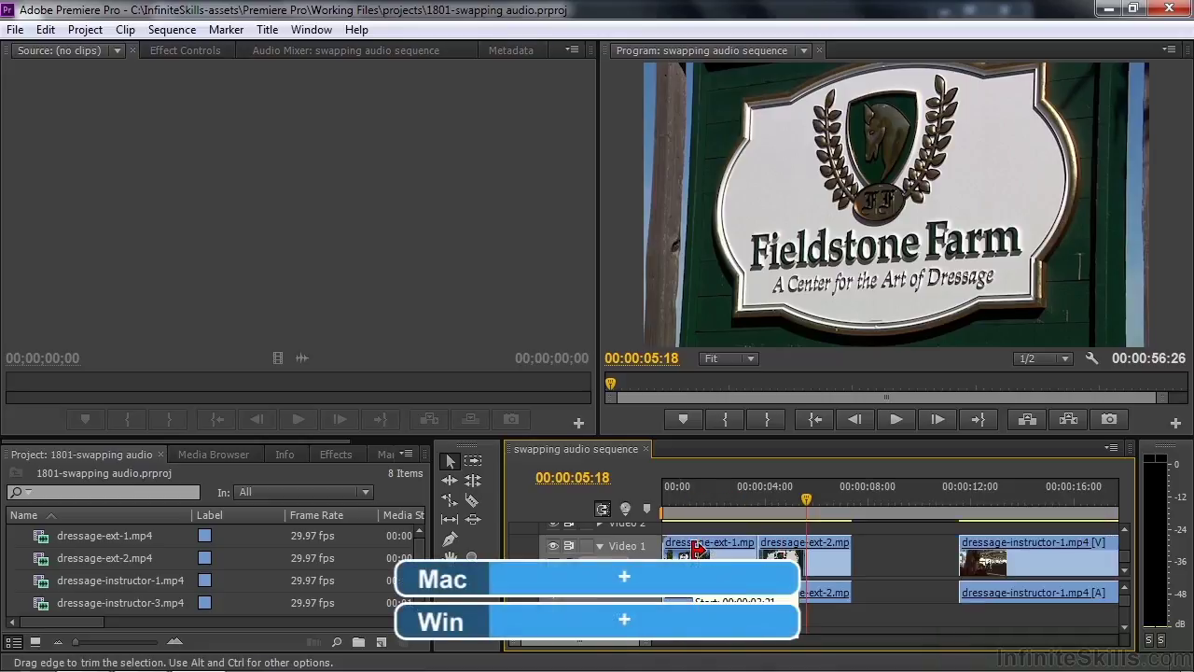
{"action": "key", "text": "="}
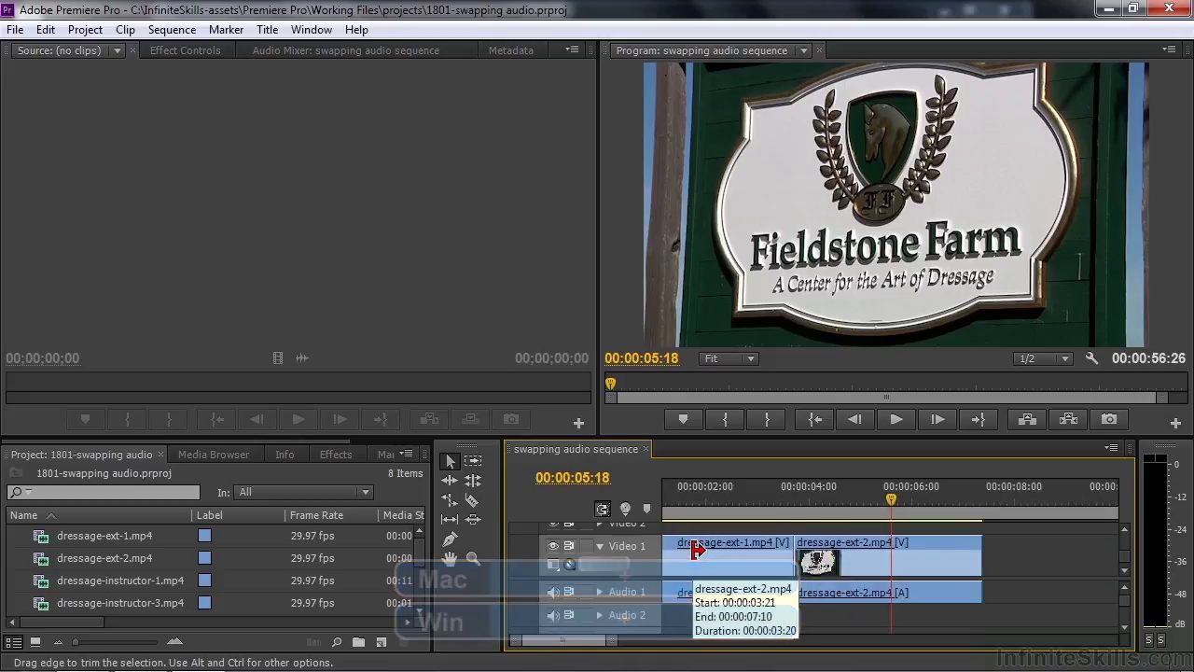
{"action": "left_click_drag", "start_coordinate": [562, 644], "coordinate": [553, 644]}
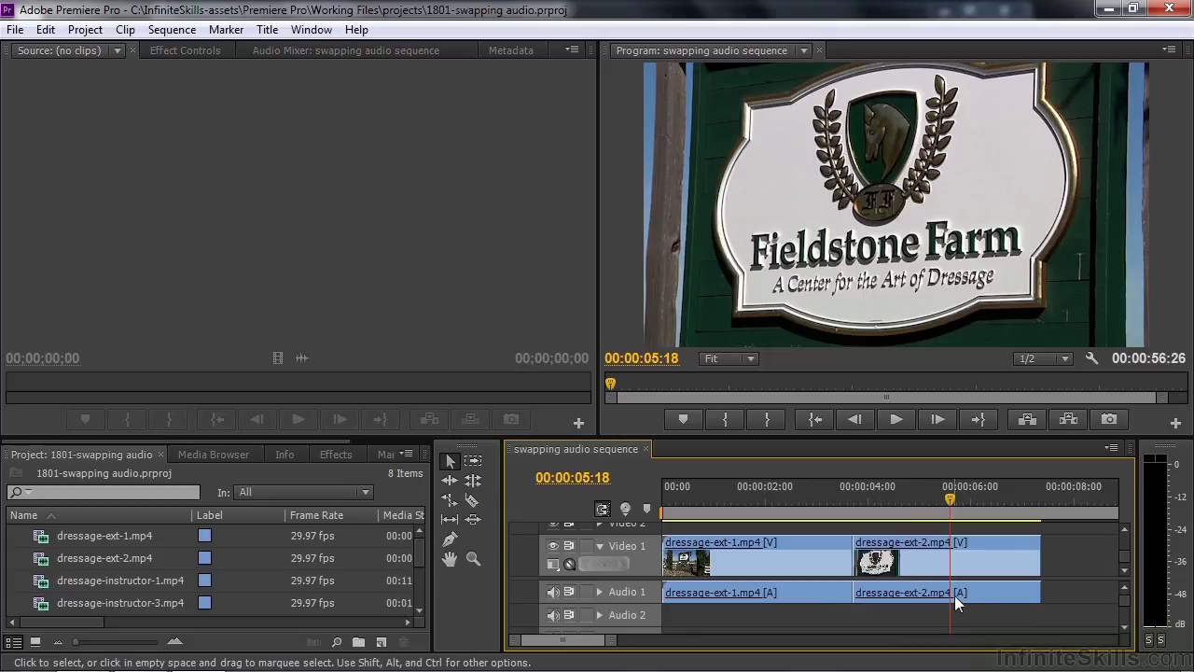
{"action": "key", "text": "alt"}
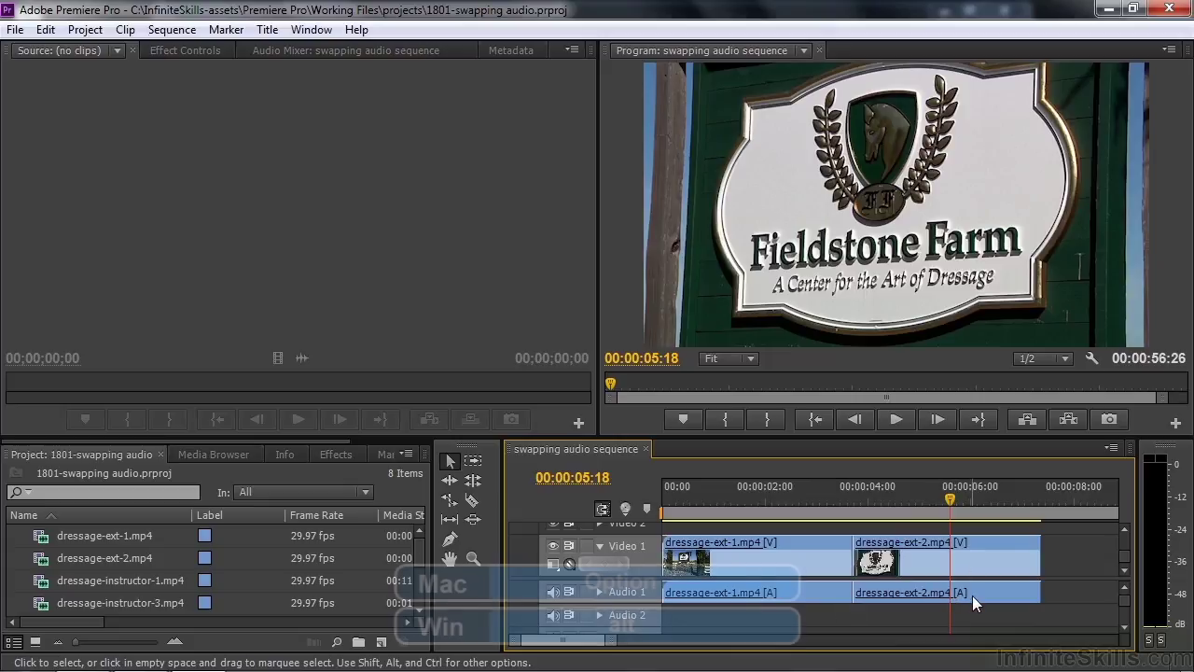
{"action": "left_click", "coordinate": [975, 594], "text": "alt"}
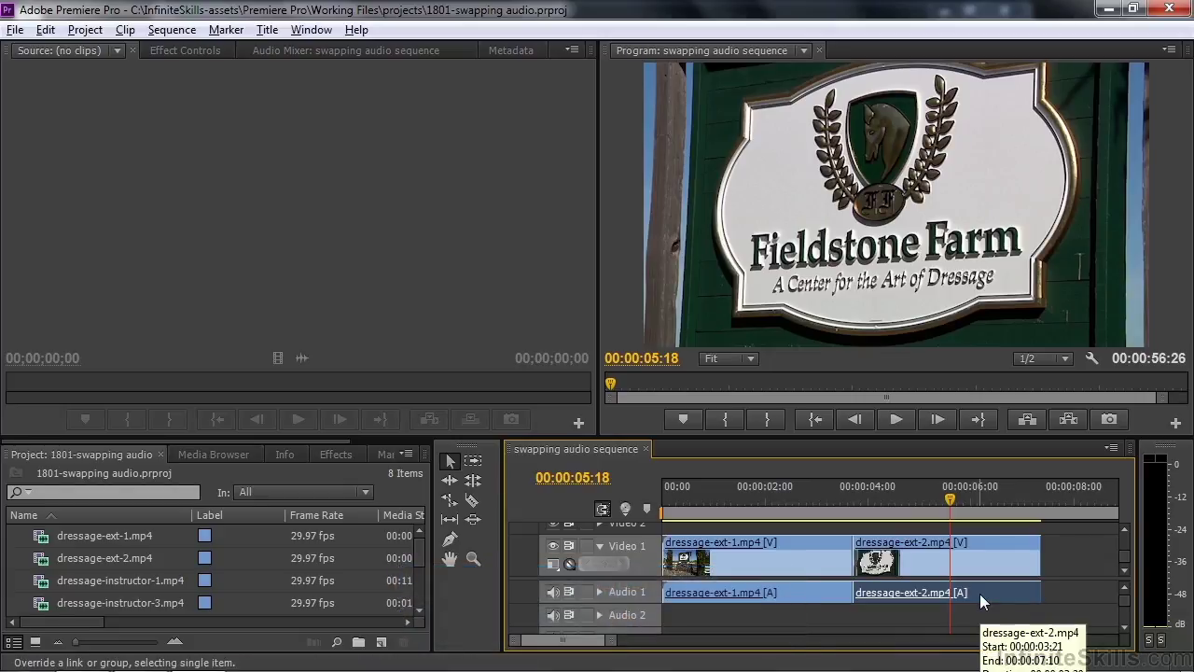
{"action": "left_click_drag", "start_coordinate": [980, 594], "coordinate": [980, 615]}
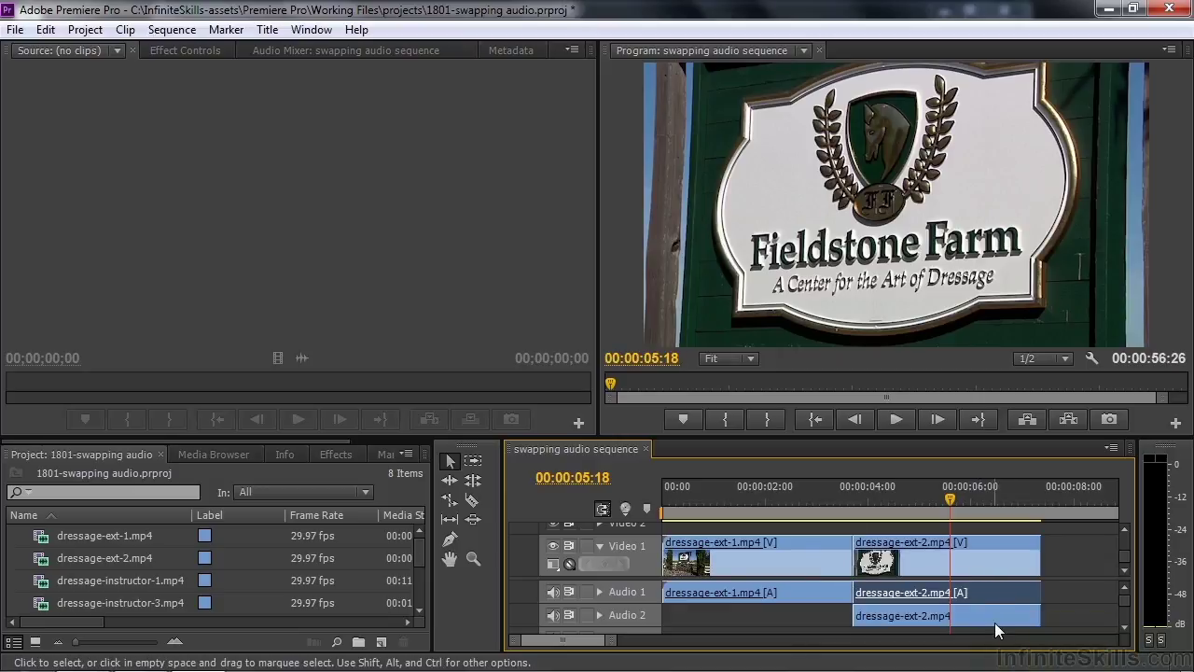
{"action": "left_click_drag", "start_coordinate": [992, 625], "coordinate": [795, 608]}
Step: Try to delete the leftover dressage-ext-1.mp4 audio sliver at the cut while it is linked to its video, and undo the deletion
{"action": "left_click_drag", "start_coordinate": [952, 509], "coordinate": [850, 507]}
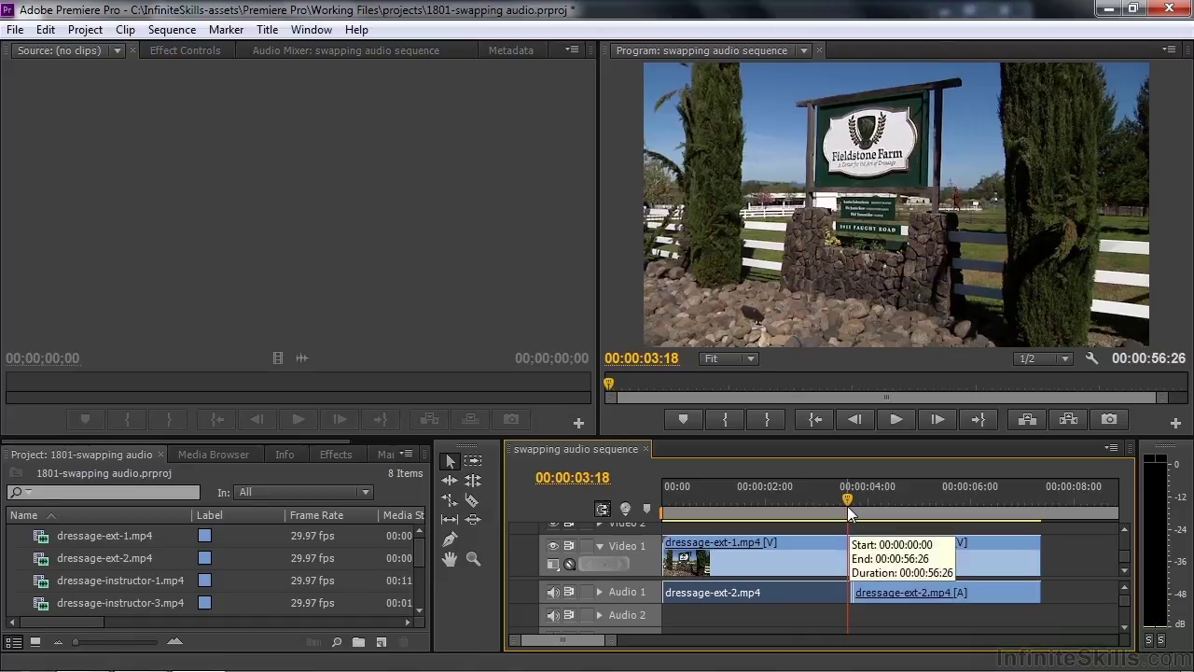
{"action": "key", "text": "equal"}
{"action": "key", "text": "equal"}
{"action": "key", "text": "equal"}
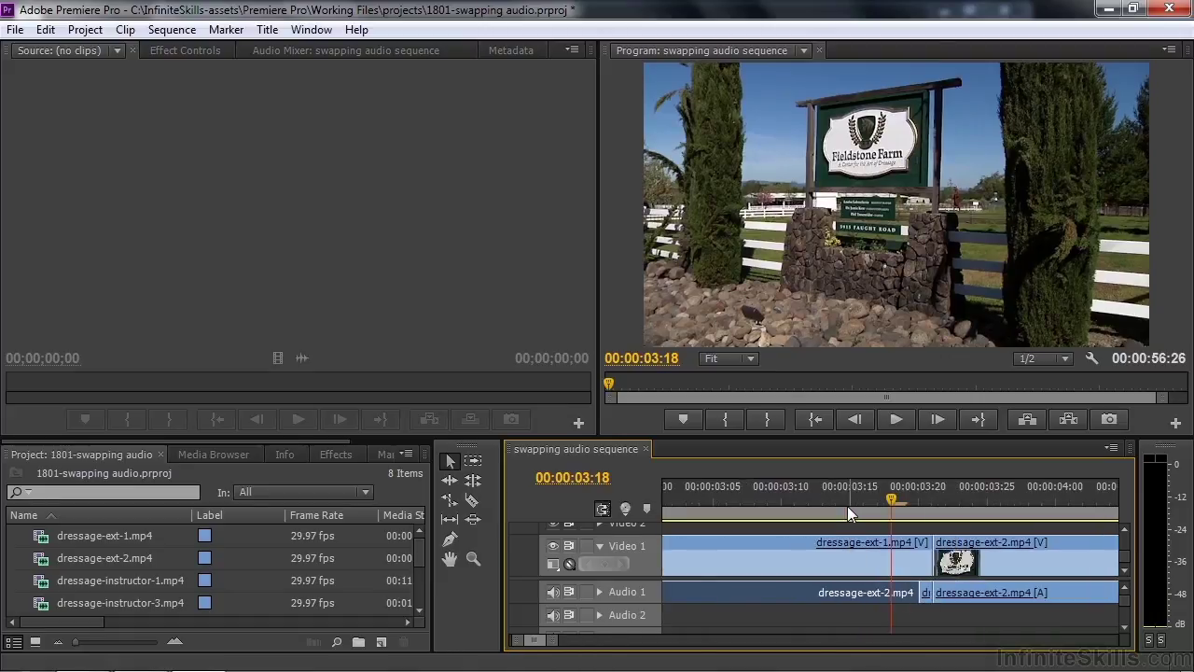
{"action": "left_click", "coordinate": [909, 614]}
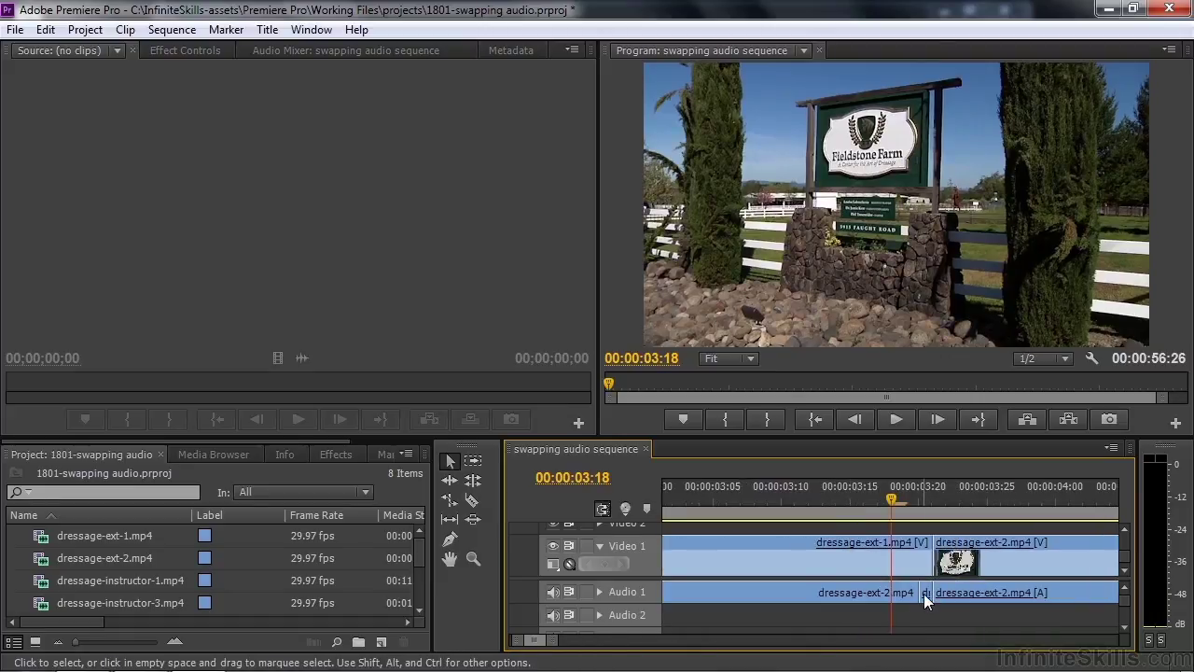
{"action": "left_click", "coordinate": [923, 593]}
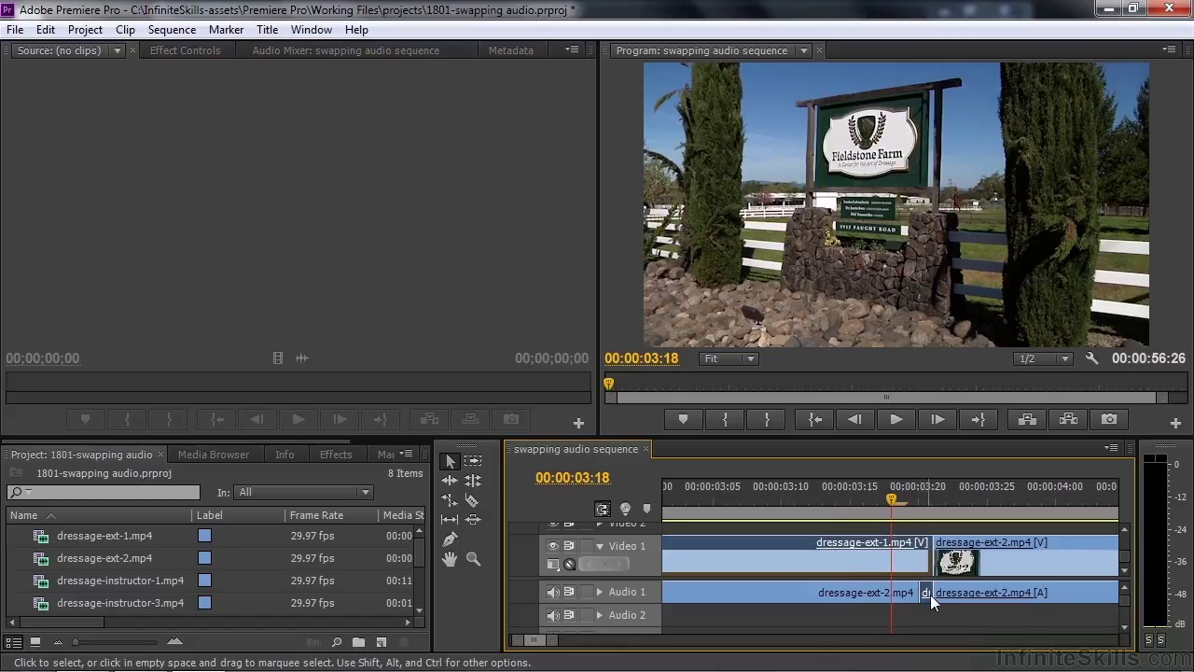
{"action": "key", "text": "Delete"}
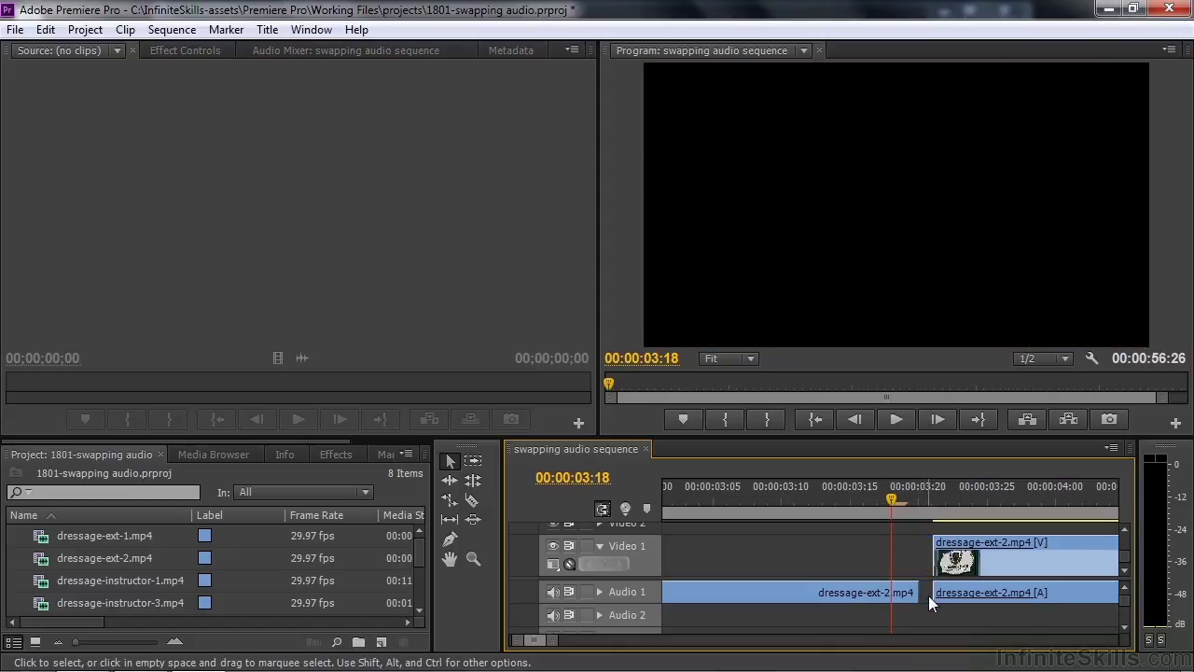
{"action": "key", "text": "ctrl+z"}
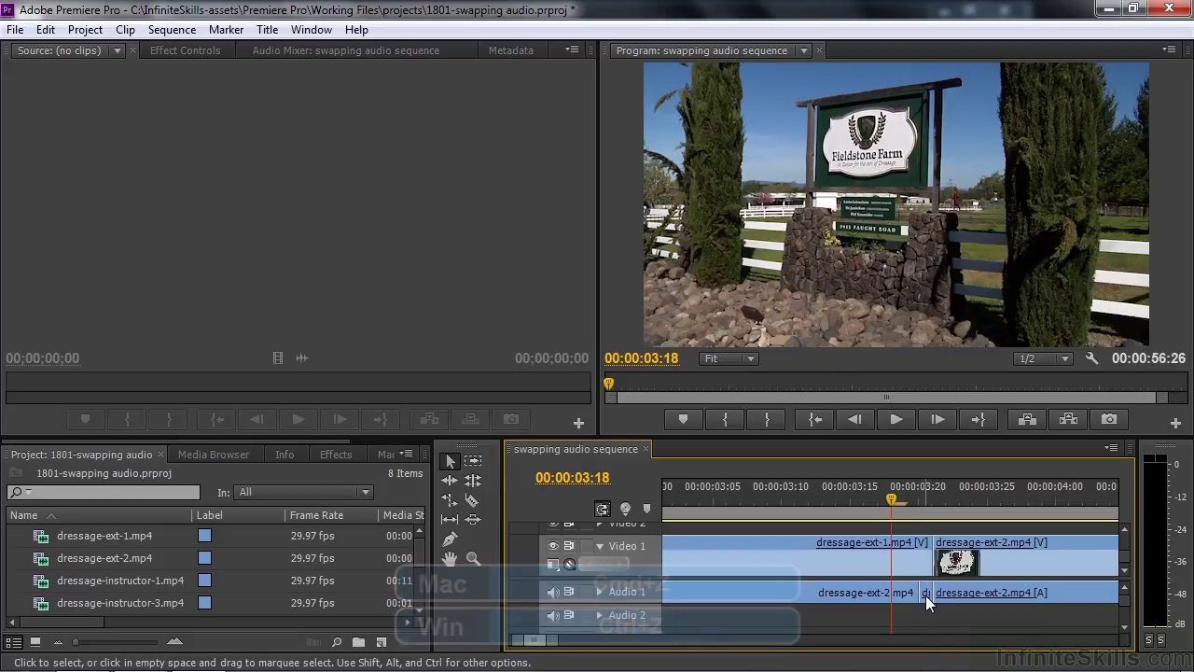
Step: Delete only the leftover dressage-ext-1.mp4 audio sliver and extend the copied dressage-ext-2.mp4 audio to fill the gap up to the cut
{"action": "key", "text": "Delete"}
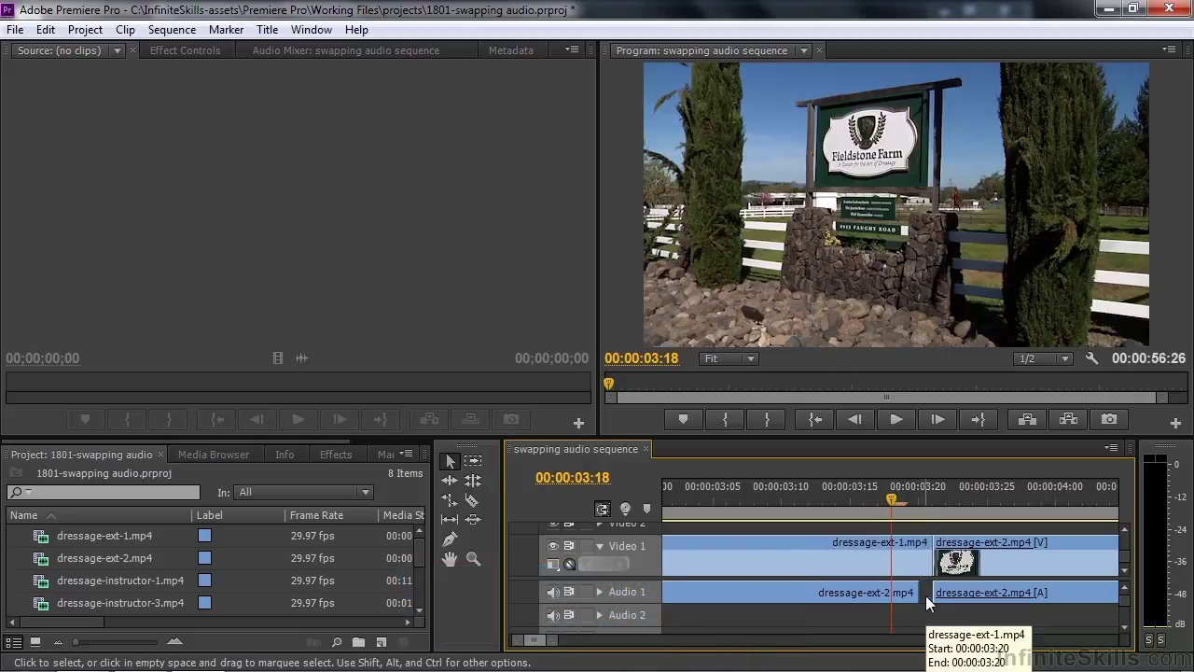
{"action": "left_click_drag", "start_coordinate": [919, 597], "coordinate": [924, 598]}
Step: Play the sequence from near its start through the first cut to check the swapped audio
{"action": "left_click_drag", "start_coordinate": [889, 487], "coordinate": [778, 528]}
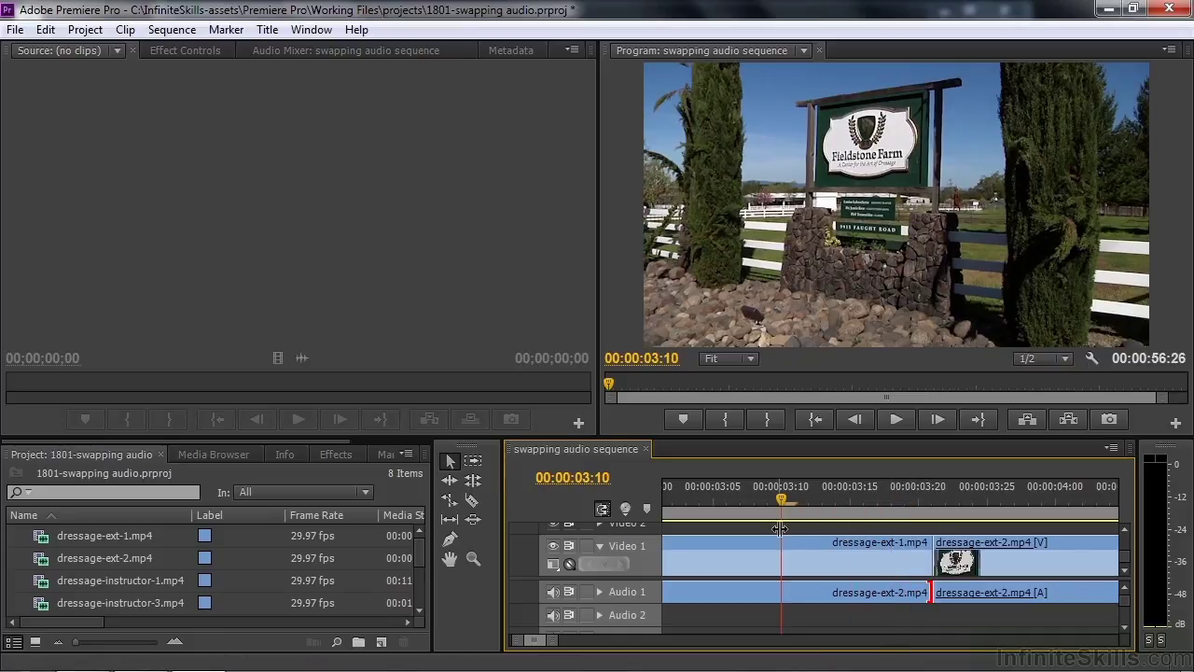
{"action": "key", "text": "minus"}
{"action": "key", "text": "minus"}
{"action": "key", "text": "minus"}
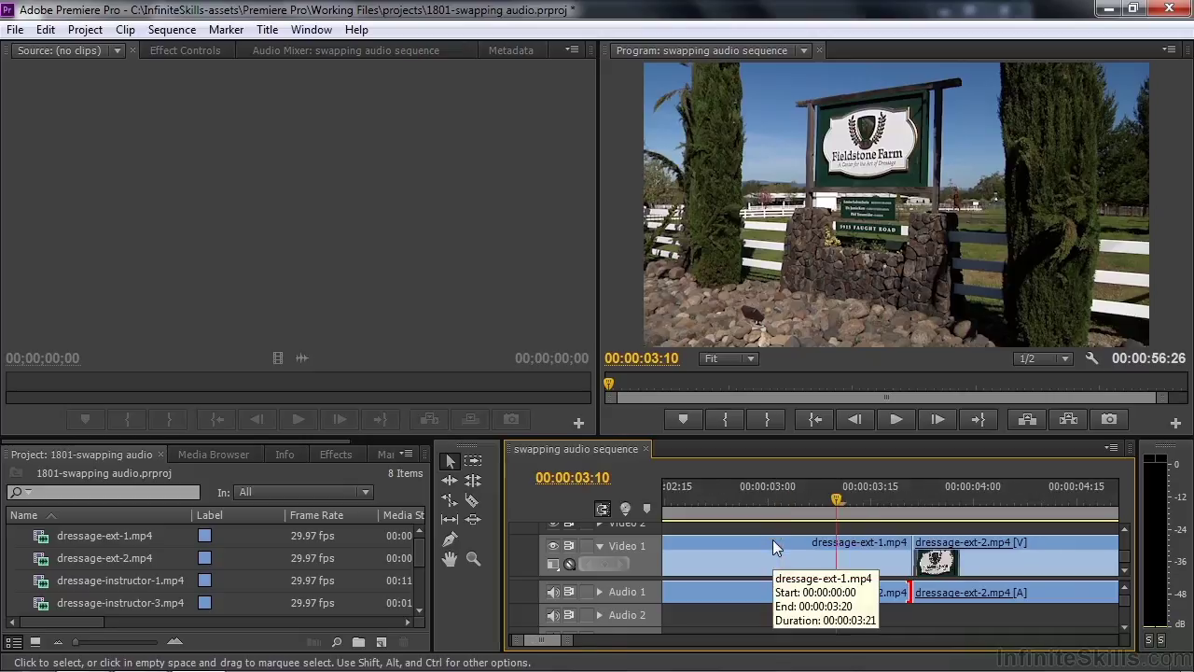
{"action": "left_click_drag", "start_coordinate": [831, 502], "coordinate": [666, 515]}
{"action": "key", "text": "space"}
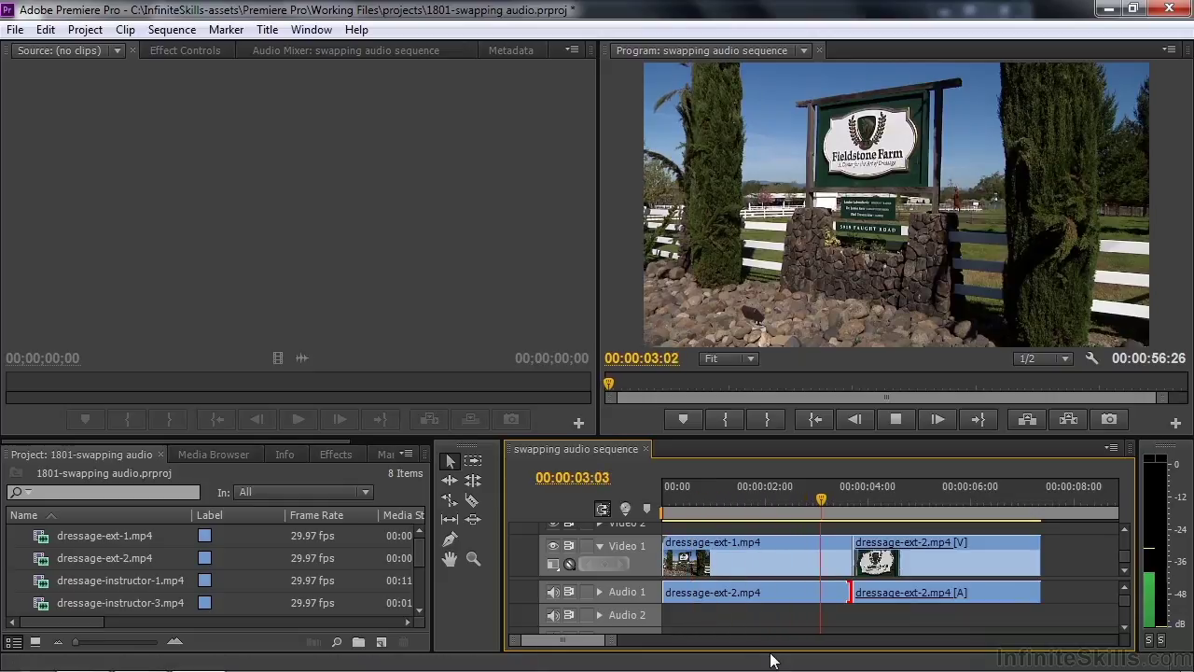
{"action": "key", "text": "space"}
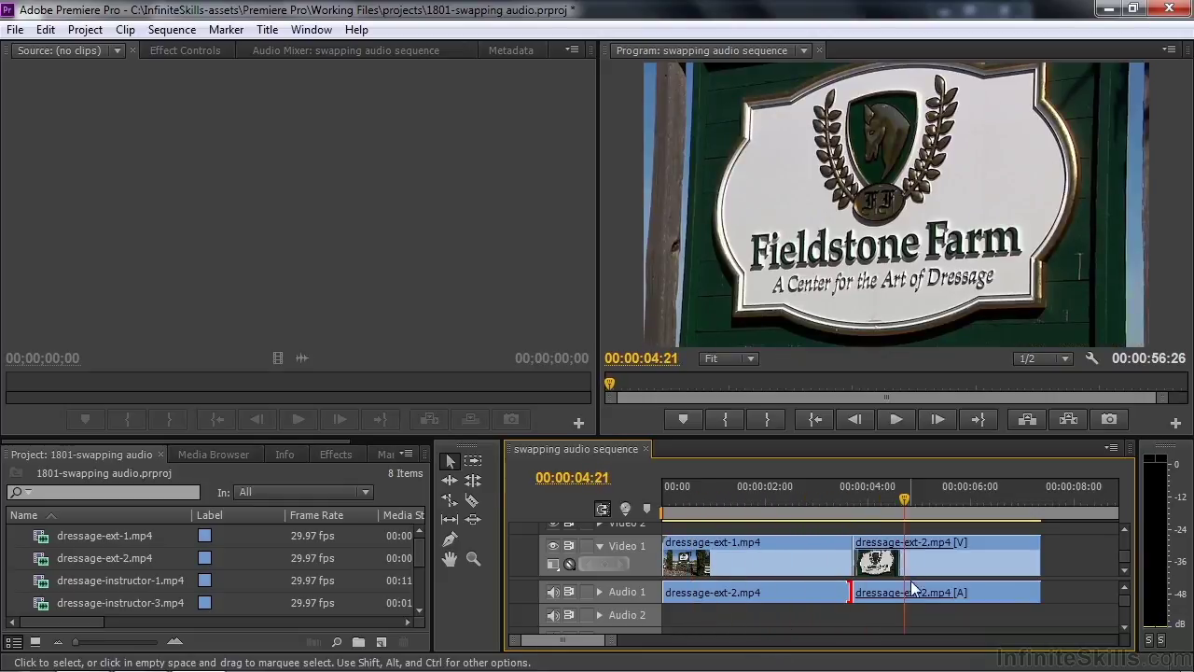
Step: Load dressage-instructor-3.mp4 as the source clip and preview it from around 00:01:49:18
{"action": "key", "text": "minus"}
{"action": "key", "text": "minus"}
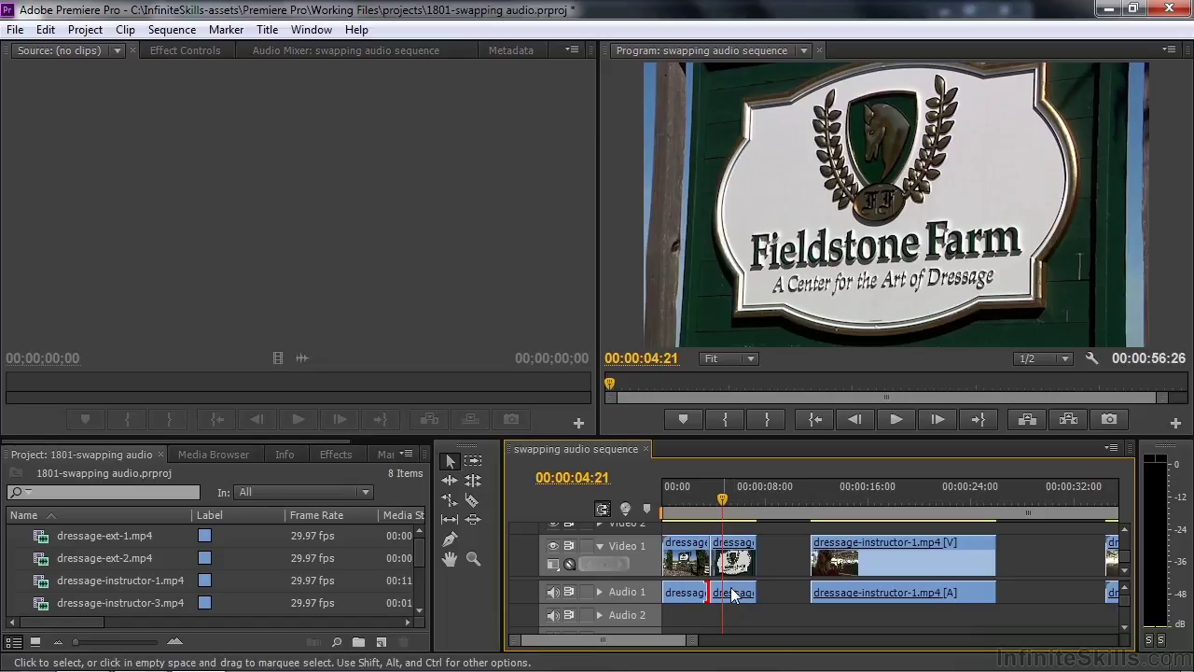
{"action": "double_click", "coordinate": [40, 604]}
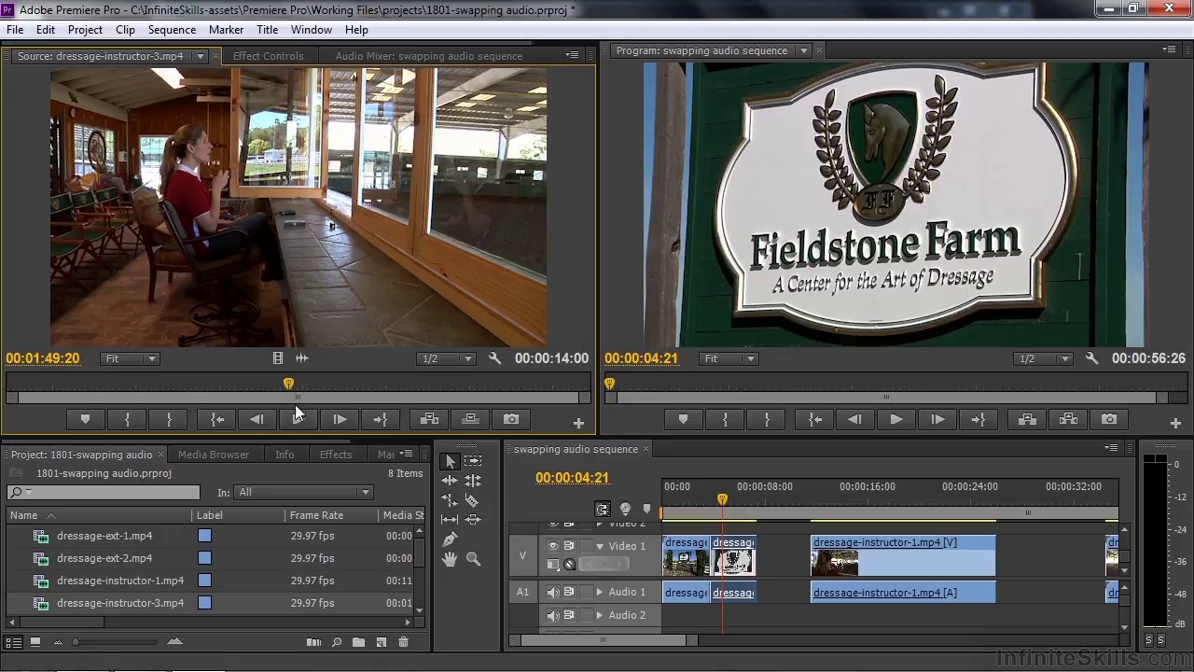
{"action": "left_click_drag", "start_coordinate": [283, 385], "coordinate": [280, 386]}
{"action": "left_click", "coordinate": [296, 419]}
{"action": "left_click", "coordinate": [300, 419]}
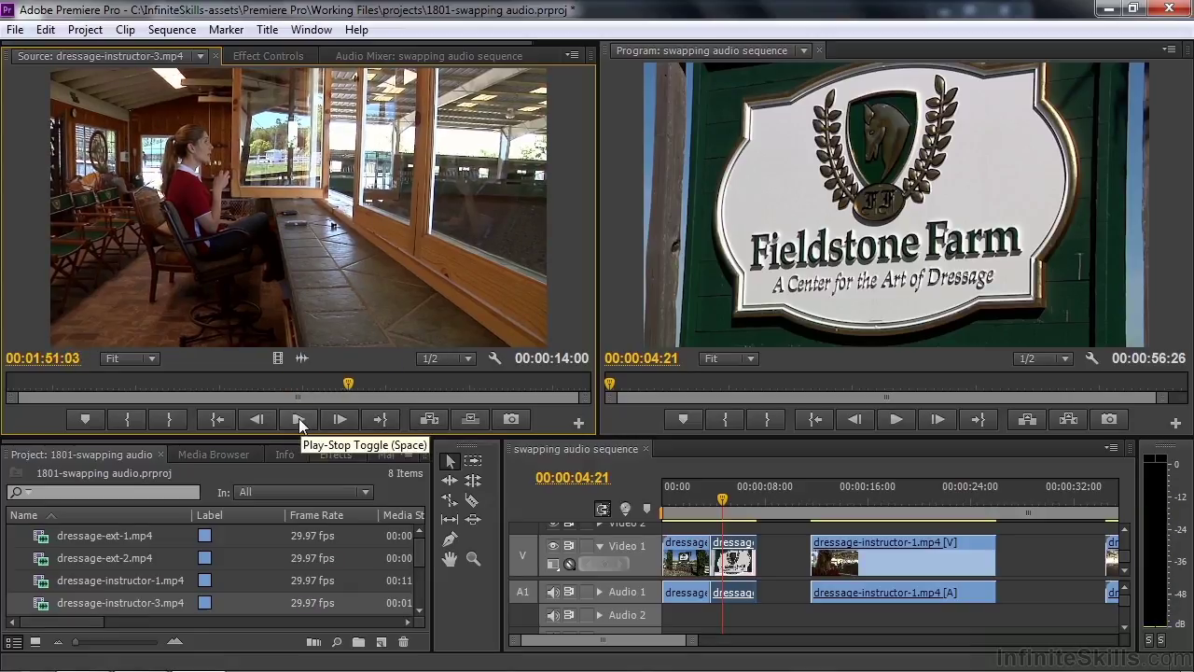
Step: Mark the dressage-instructor-3.mp4 source clip with an In point at 00:01:49:18 and an Out point at 00:01:53:23
{"action": "left_click_drag", "start_coordinate": [346, 383], "coordinate": [284, 389]}
{"action": "left_click", "coordinate": [122, 417]}
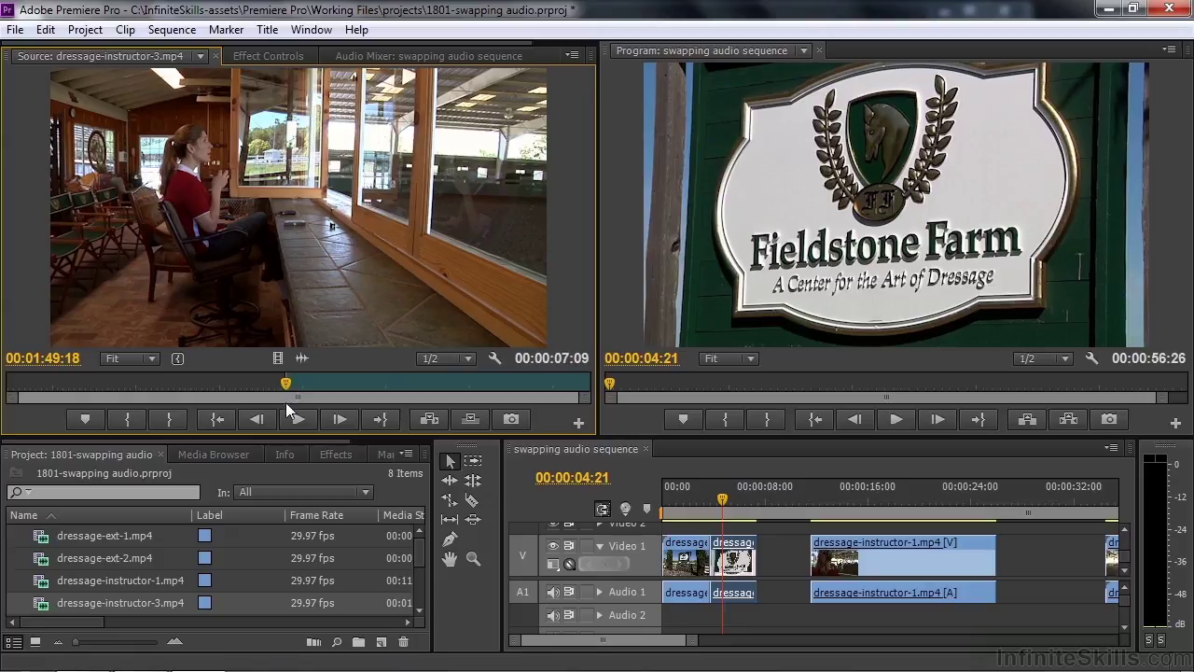
{"action": "key", "text": "space"}
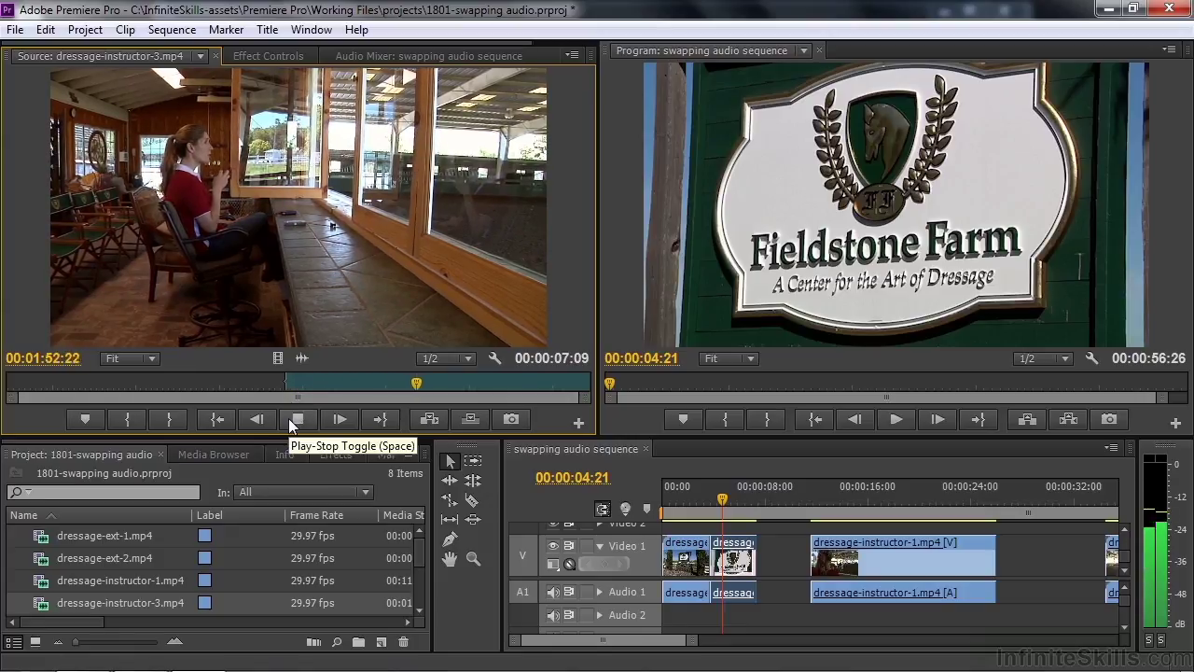
{"action": "left_click", "coordinate": [288, 420]}
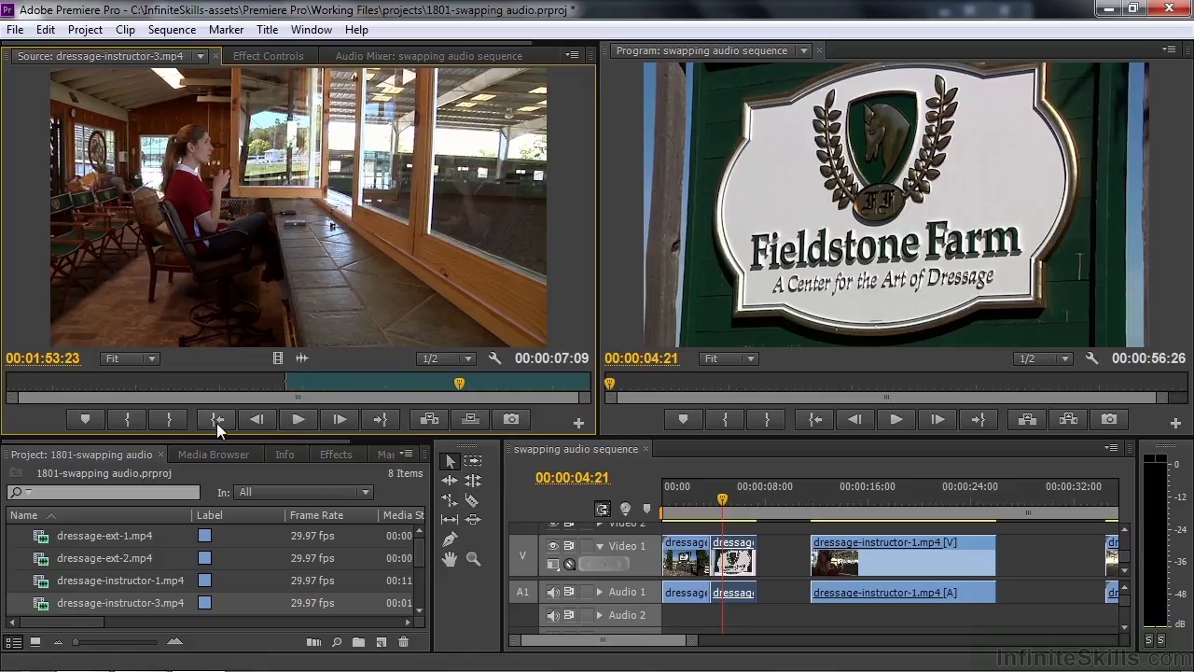
{"action": "left_click", "coordinate": [161, 418]}
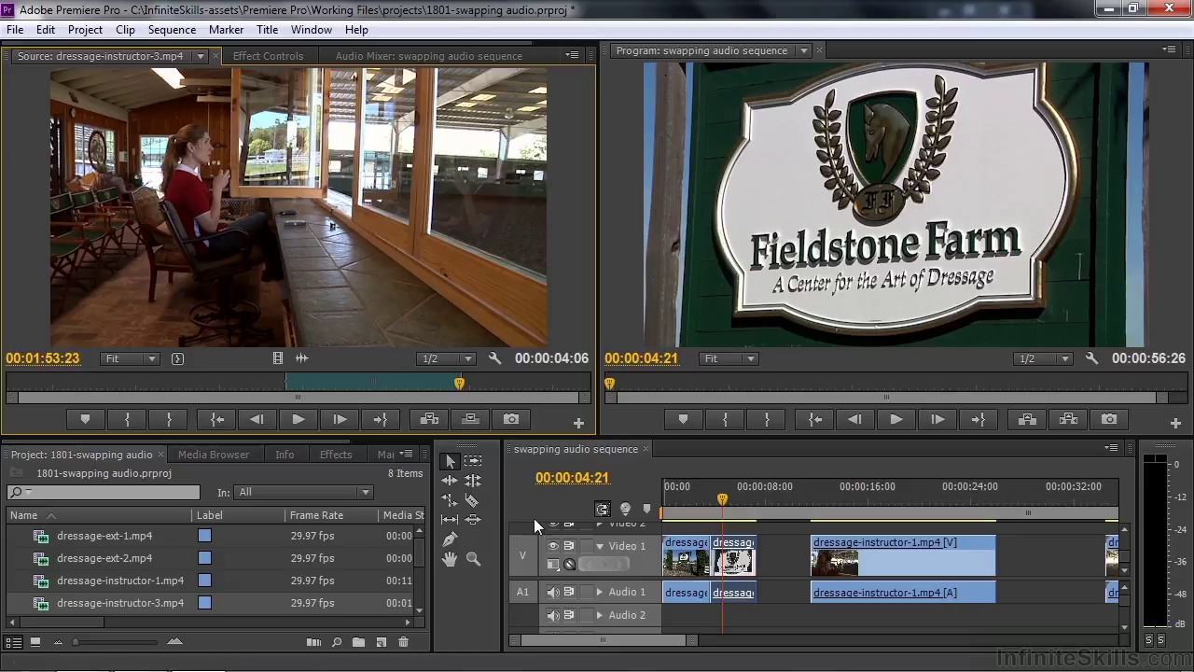
Step: Place only the marked dressage-instructor-3.mp4 audio on Audio 2 beneath the start of dressage-ext-2.mp4 and play the overlap
{"action": "left_click_drag", "start_coordinate": [300, 356], "coordinate": [711, 626]}
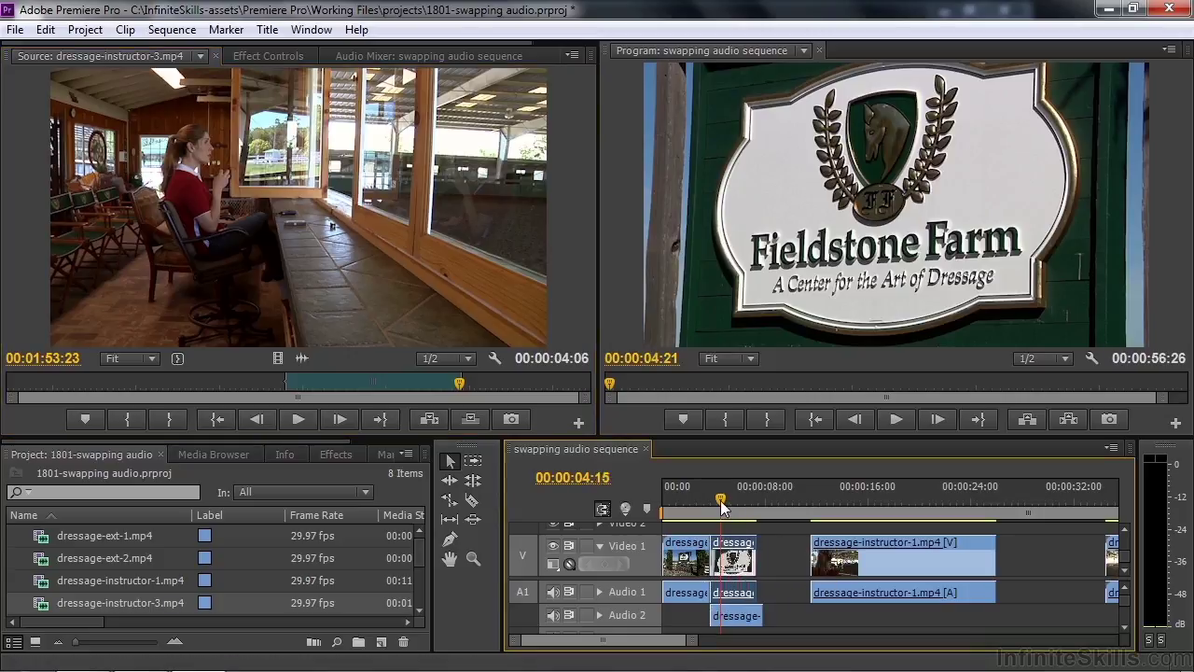
{"action": "left_click", "coordinate": [698, 499]}
{"action": "key", "text": "space"}
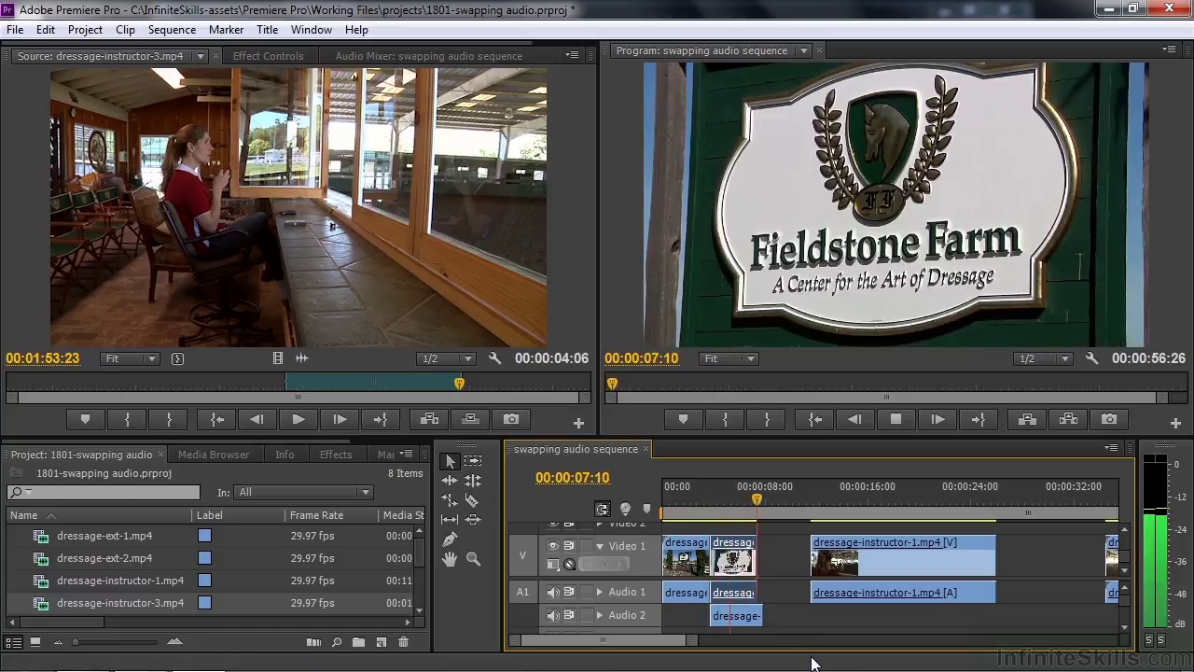
{"action": "key", "text": "space"}
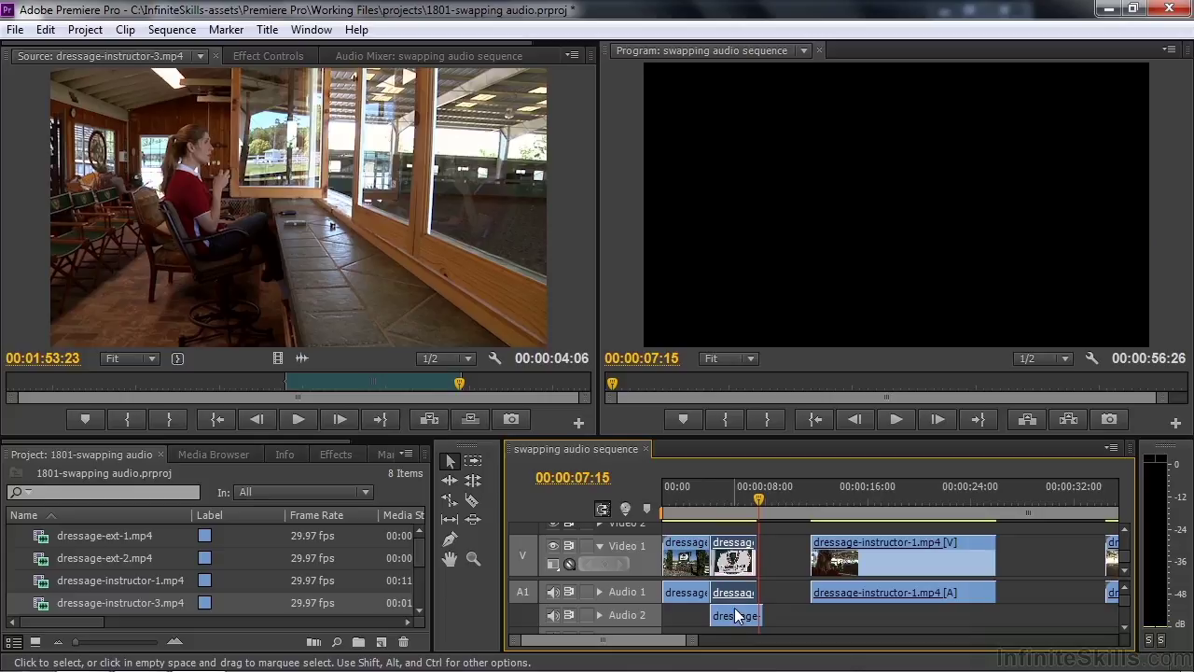
Step: Replay the overlap to find the end of the first phrase and split the Audio 2 clip at 00:00:05:23
{"action": "left_click", "coordinate": [721, 508]}
{"action": "key", "text": "space"}
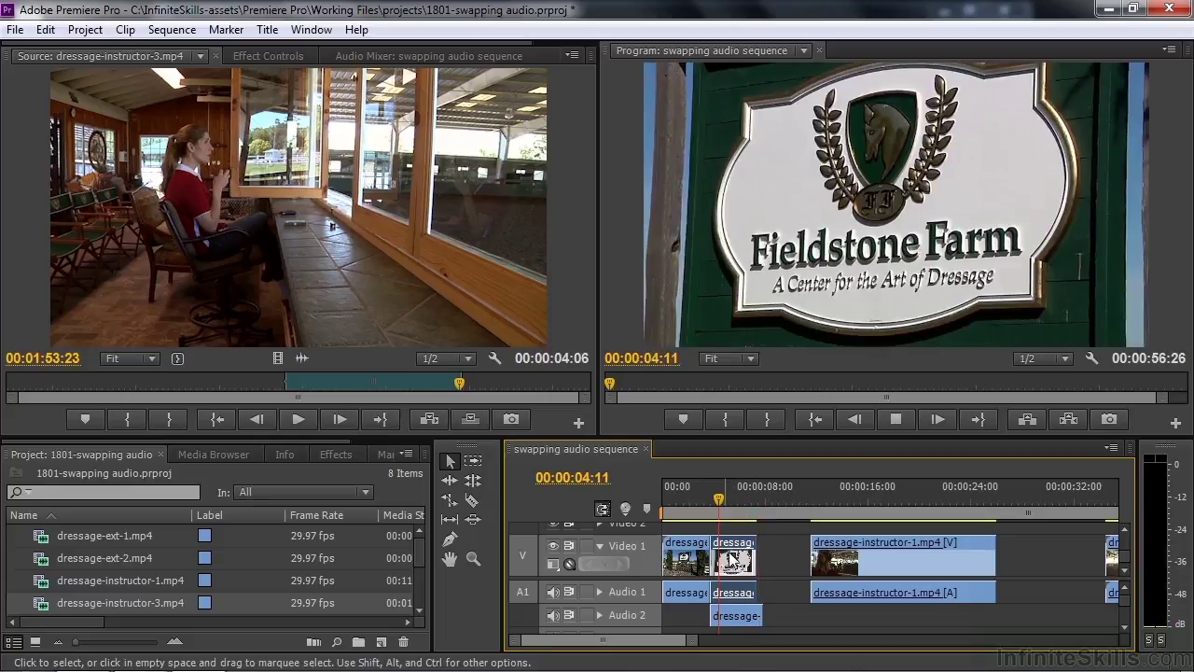
{"action": "key", "text": "space"}
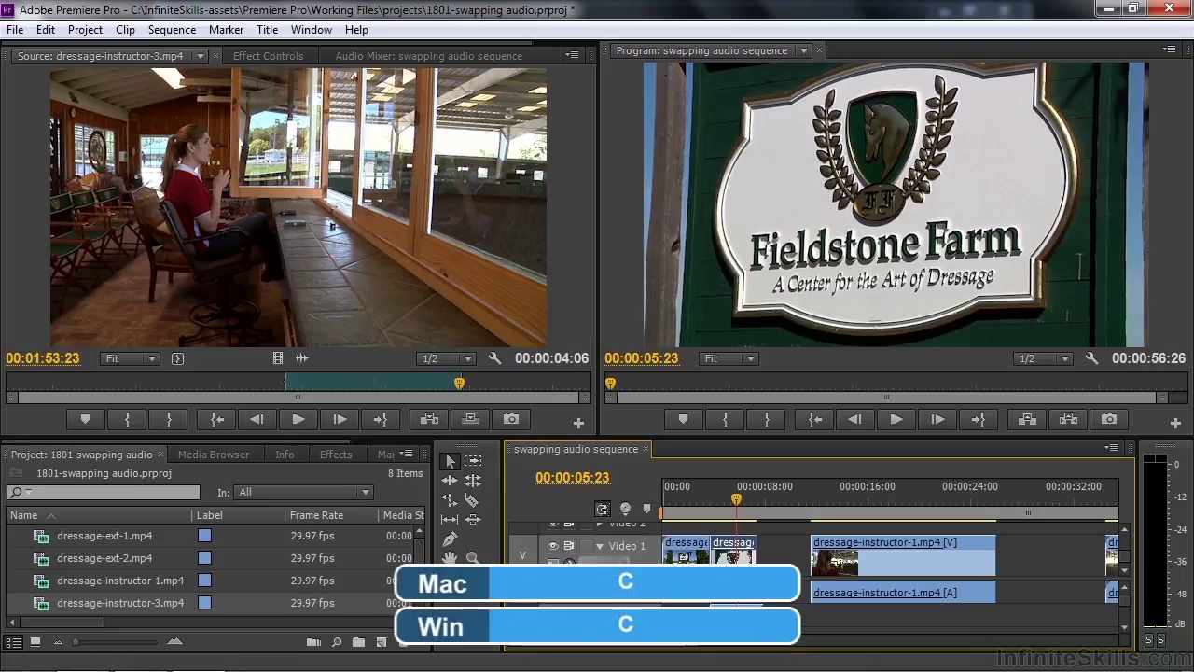
{"action": "left_click", "coordinate": [473, 527]}
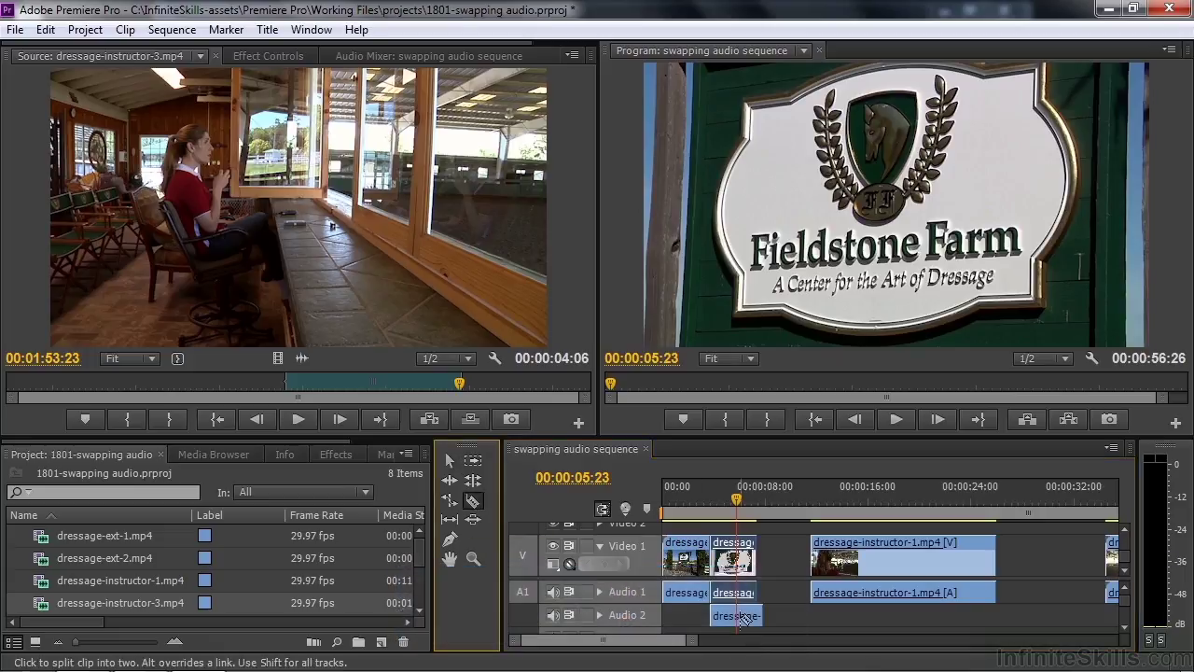
{"action": "left_click", "coordinate": [738, 614]}
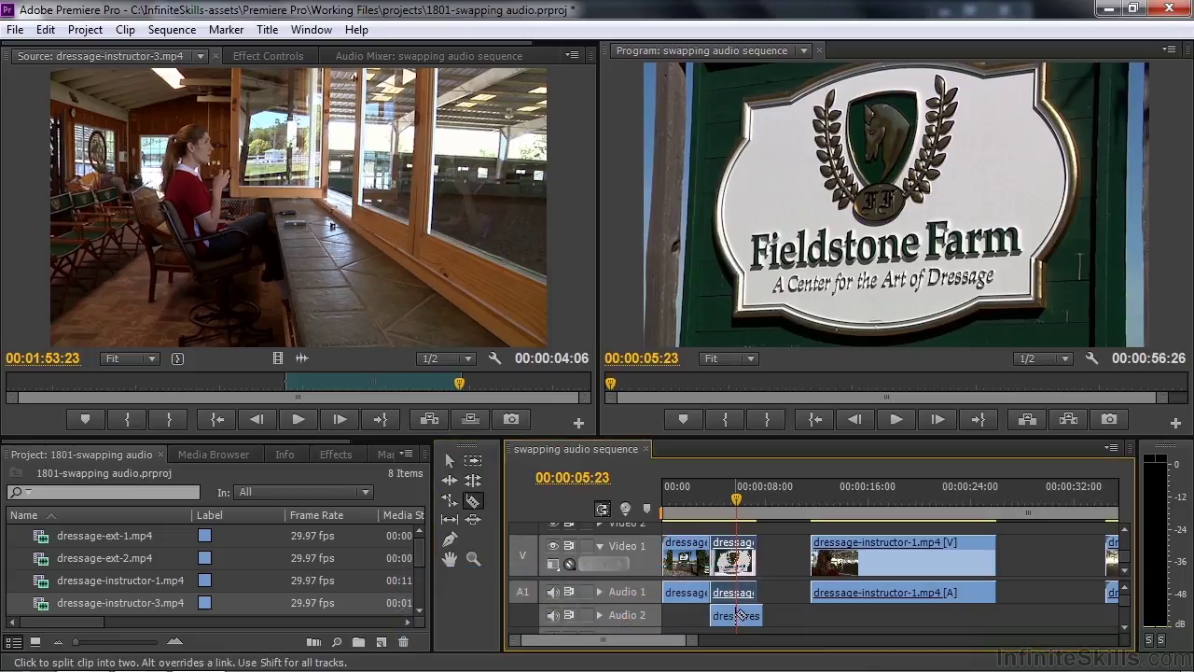
Step: Split the Audio 2 clip again at 00:00:06:14 and ripple delete the piece between the two cuts
{"action": "key", "text": "="}
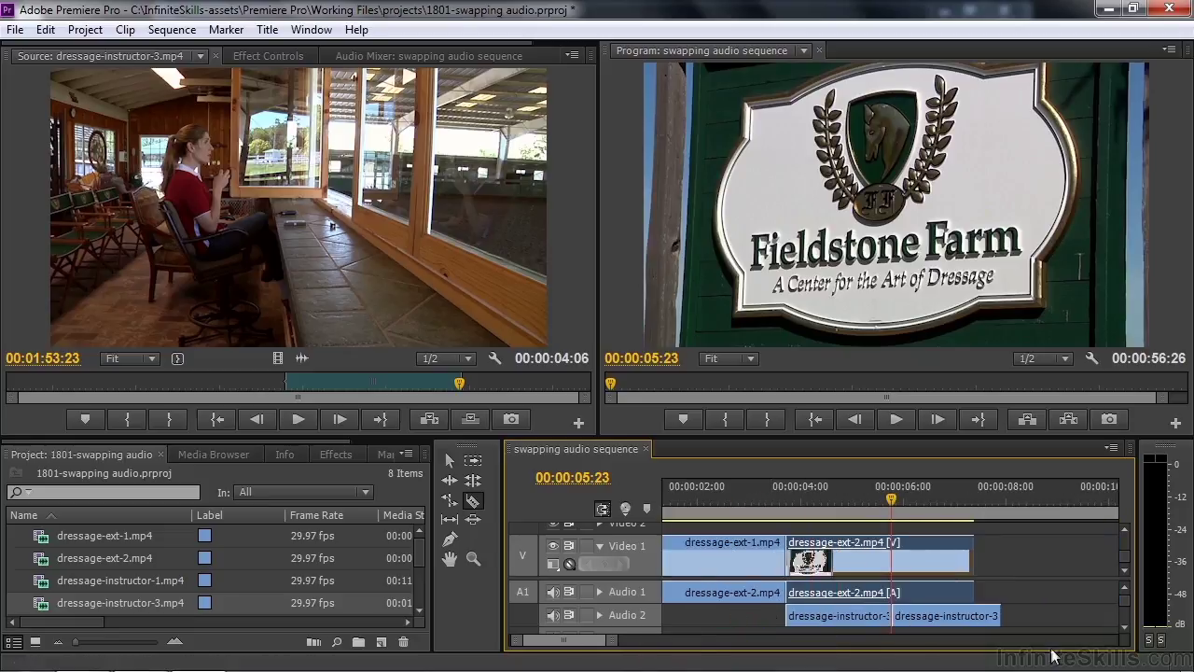
{"action": "left_click", "coordinate": [946, 499]}
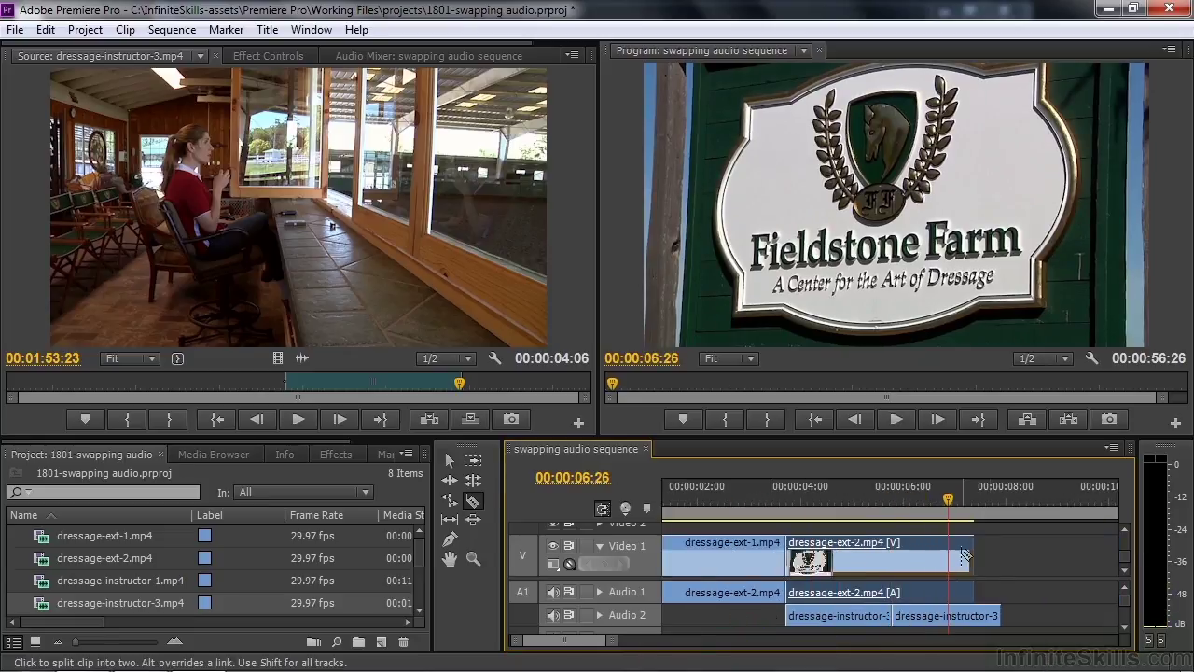
{"action": "mouse_move", "coordinate": [947, 504]}
{"action": "left_mouse_down"}
{"action": "mouse_move", "coordinate": [922, 495]}
{"action": "mouse_move", "coordinate": [939, 499]}
{"action": "mouse_move", "coordinate": [929, 510]}
{"action": "left_mouse_up"}
{"action": "left_click", "coordinate": [929, 616]}
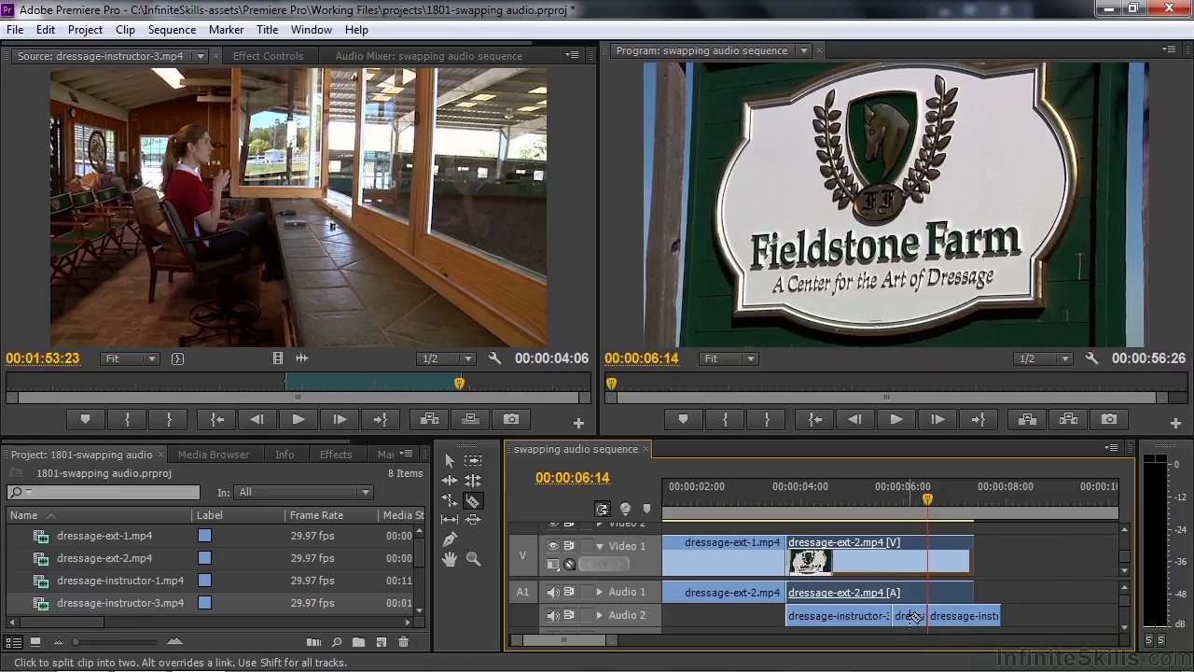
{"action": "right_click", "coordinate": [913, 616]}
{"action": "left_click", "coordinate": [970, 147]}
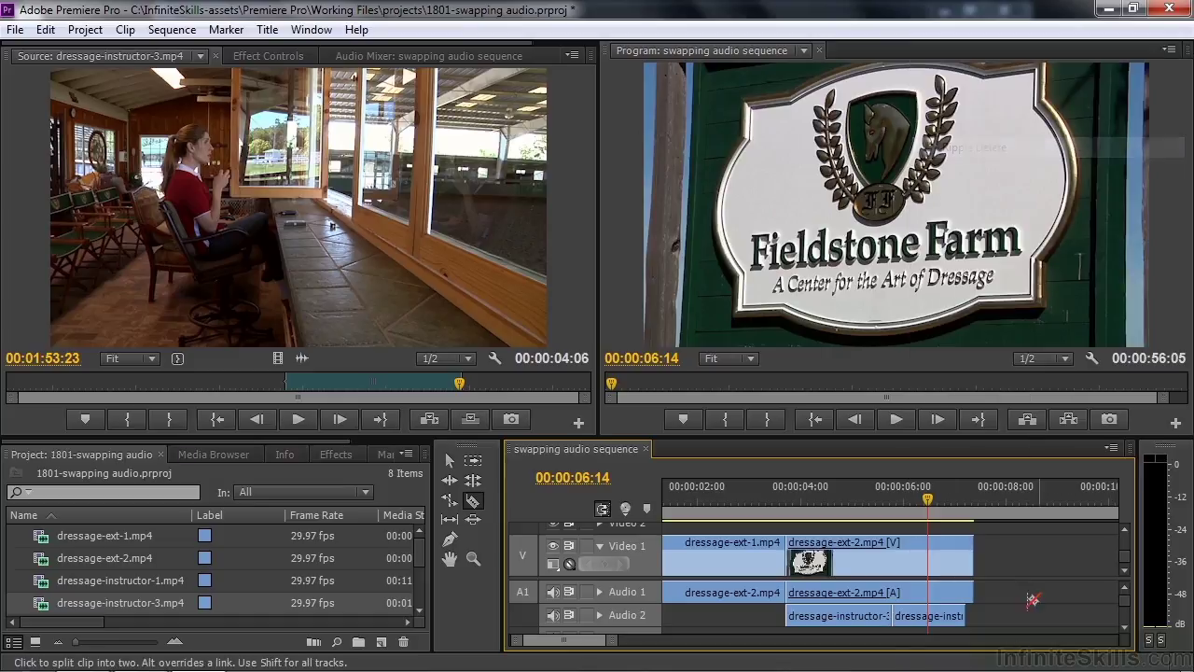
Step: Play across the Audio 2 edit from just before the cut to check the tightened dialogue
{"action": "left_click_drag", "start_coordinate": [926, 496], "coordinate": [884, 502]}
{"action": "key", "text": "space"}
{"action": "key", "text": "space"}
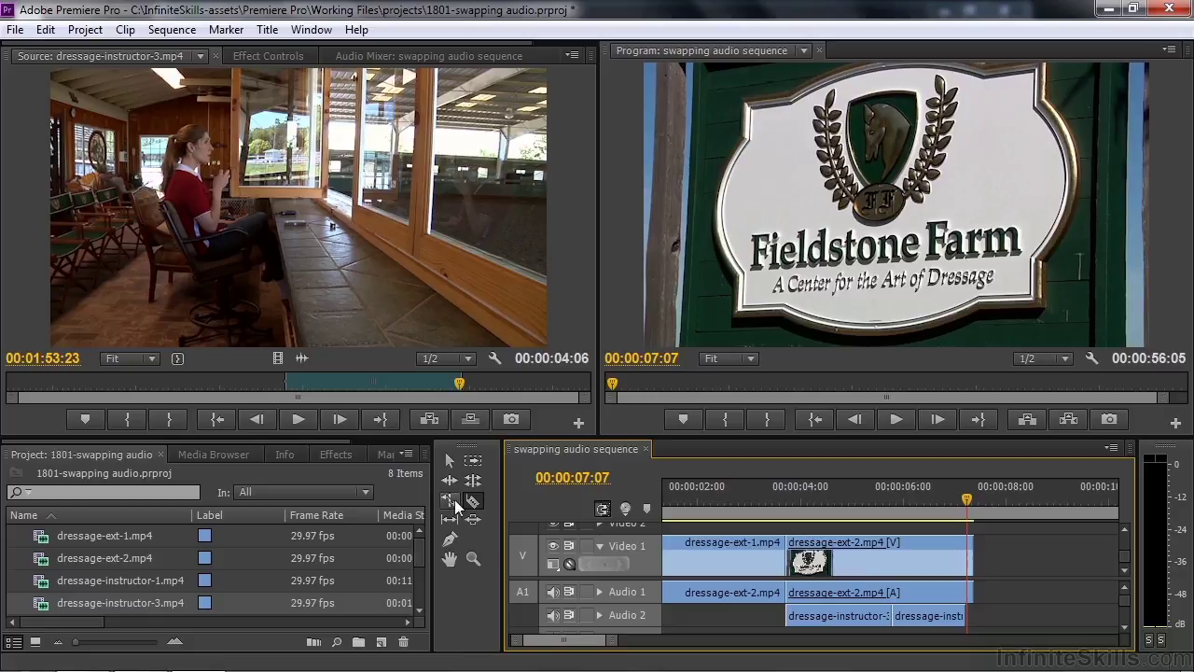
Step: Lower the volume of the dressage-ext-2.mp4 audio on Audio 1 to about -8.29 dB and play the mix from before the clip
{"action": "left_click", "coordinate": [449, 461]}
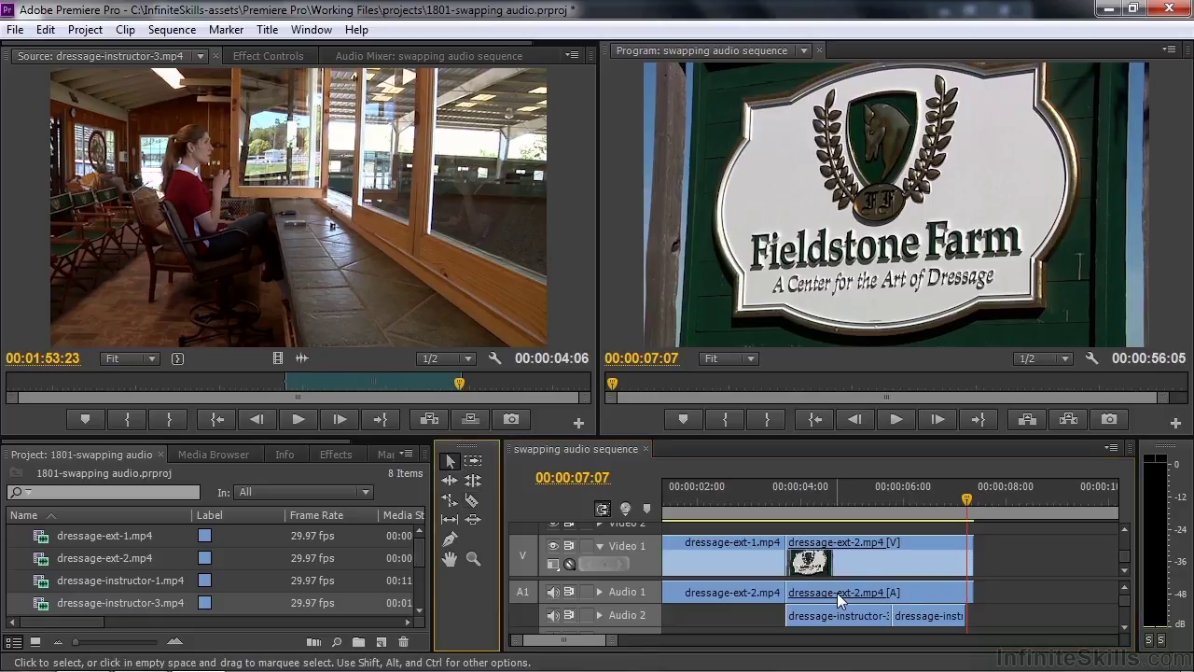
{"action": "left_click", "coordinate": [837, 595]}
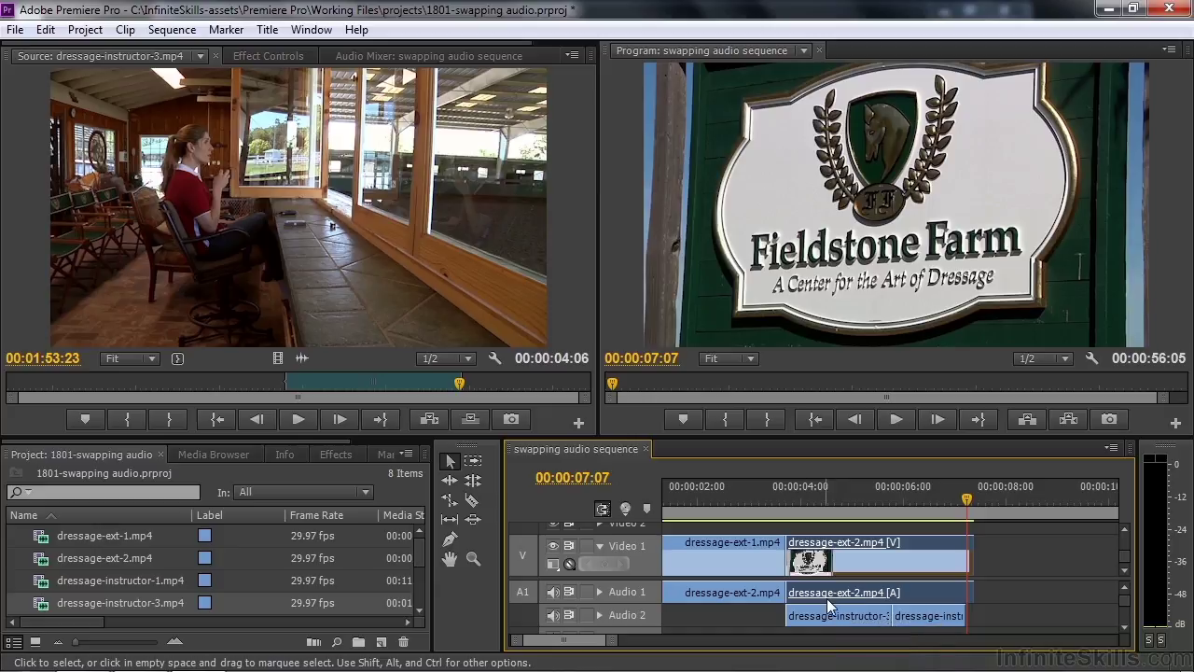
{"action": "left_click", "coordinate": [598, 593]}
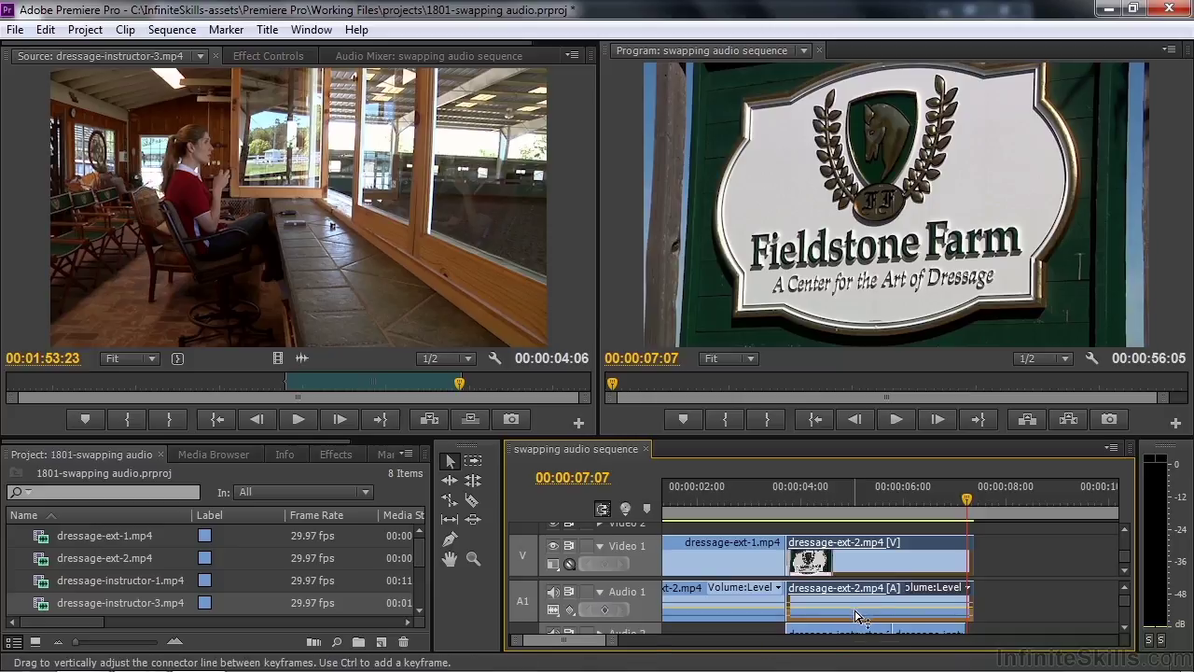
{"action": "left_click_drag", "start_coordinate": [858, 616], "coordinate": [858, 623]}
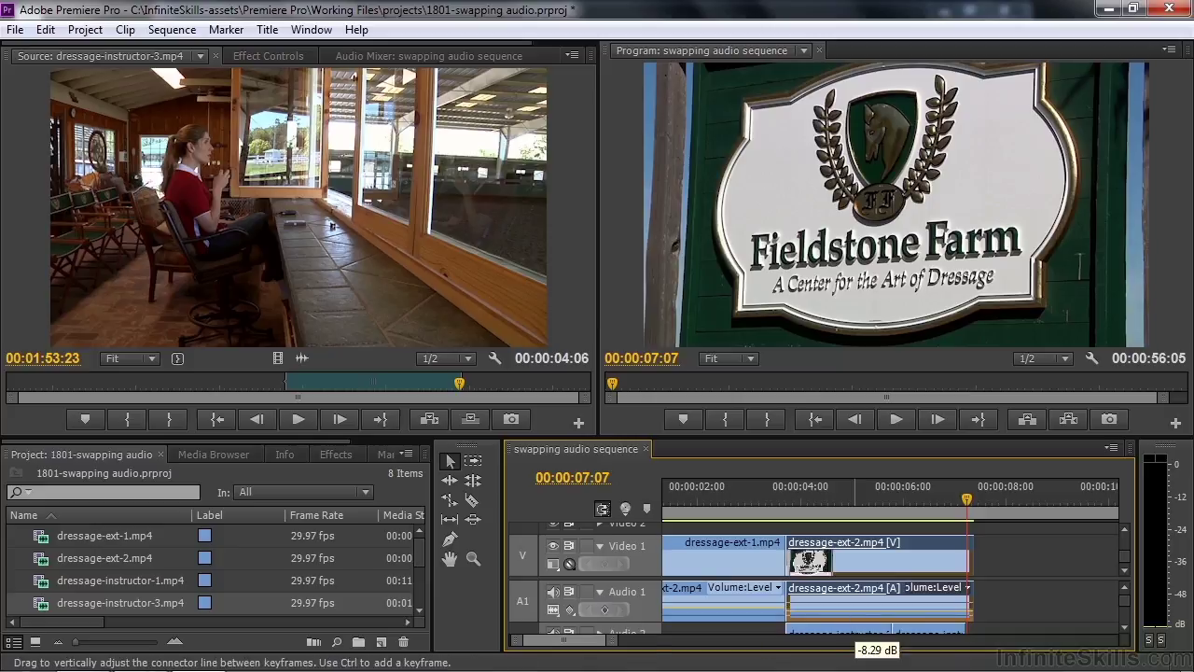
{"action": "left_click", "coordinate": [770, 508]}
{"action": "key", "text": "space"}
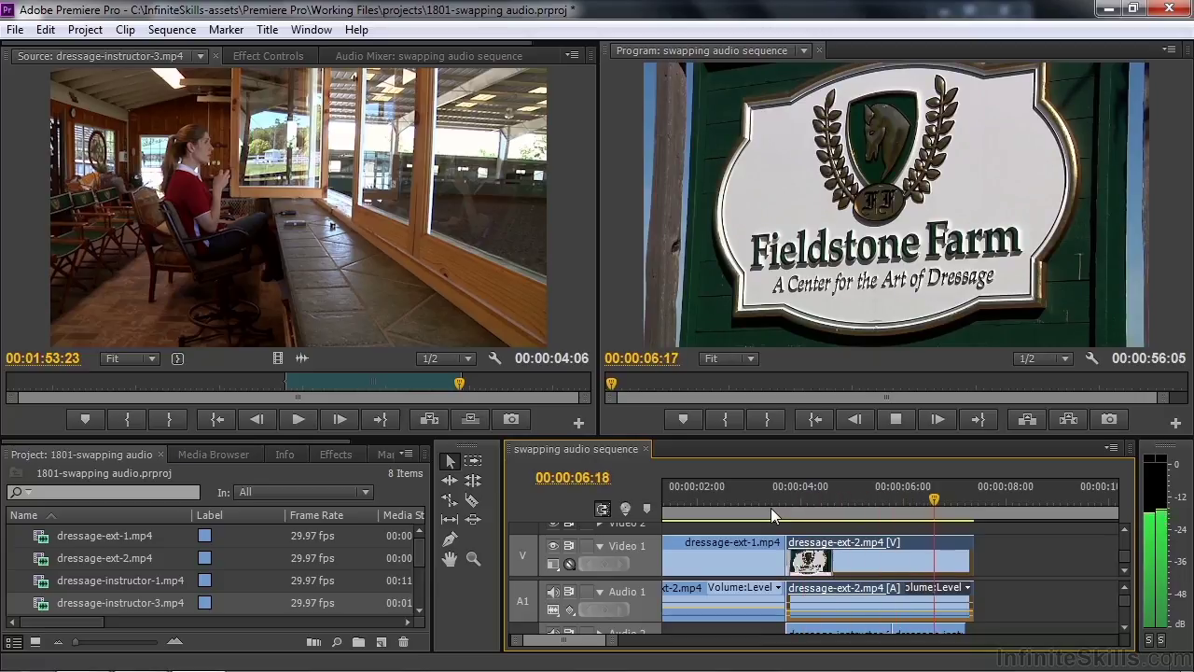
{"action": "key", "text": "space"}
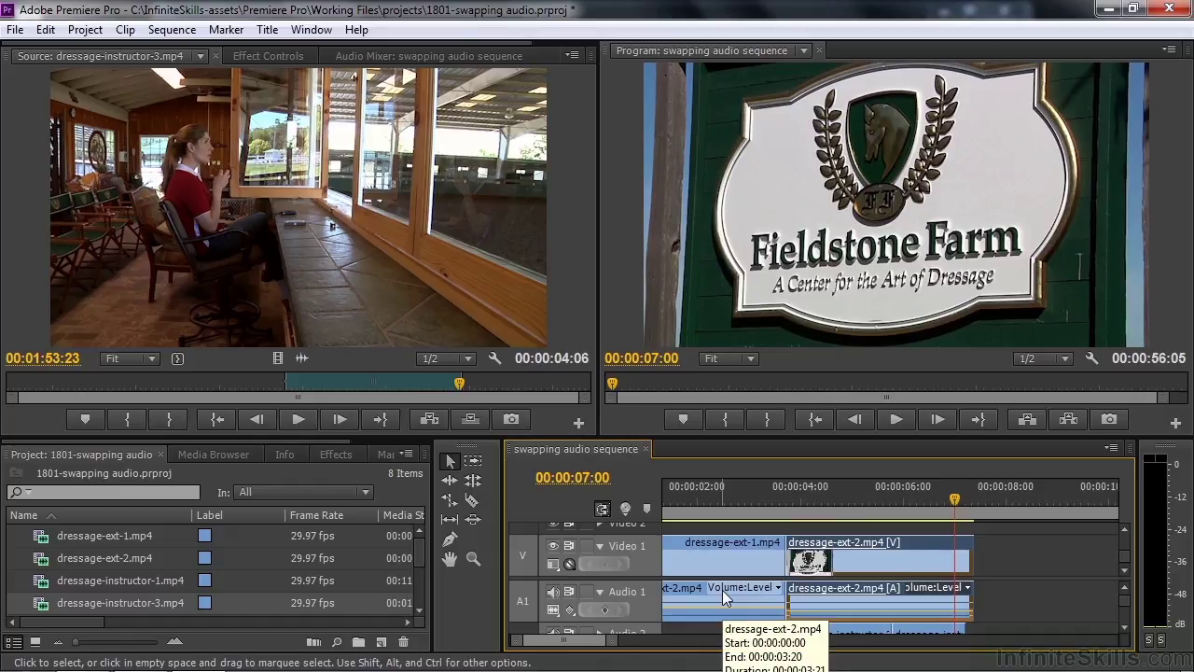
Step: Fit the whole sequence in view and play the dressage-instructor-1.mp4 clip to hear its original audio
{"action": "key", "text": "backslash"}
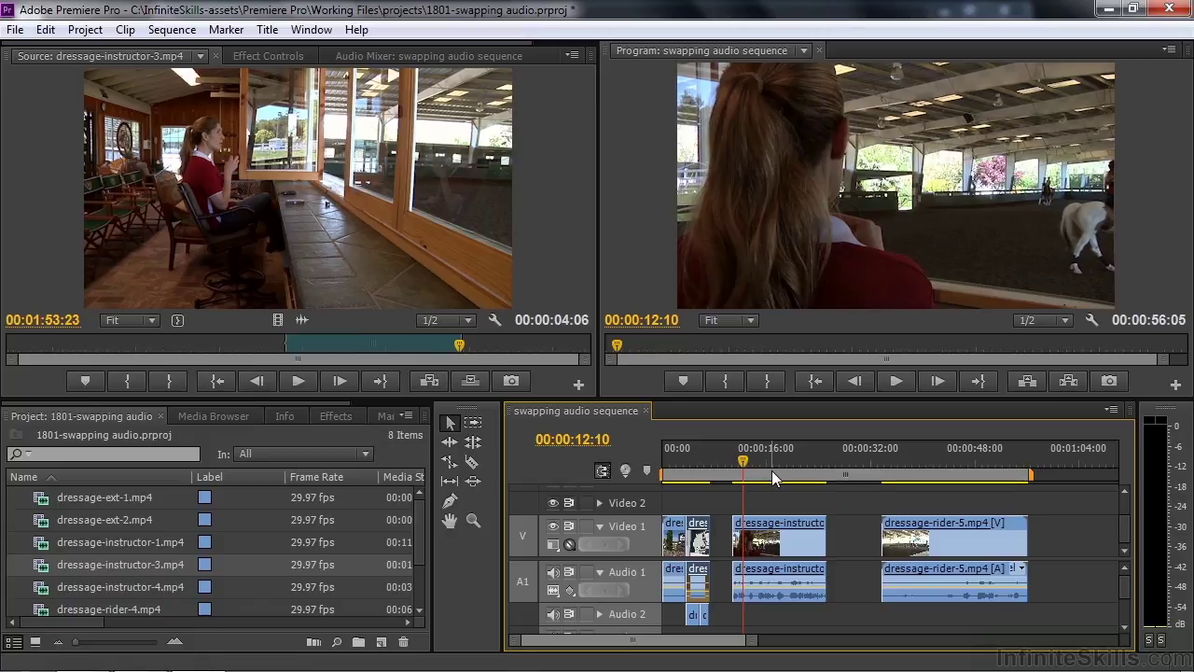
{"action": "key", "text": "space"}
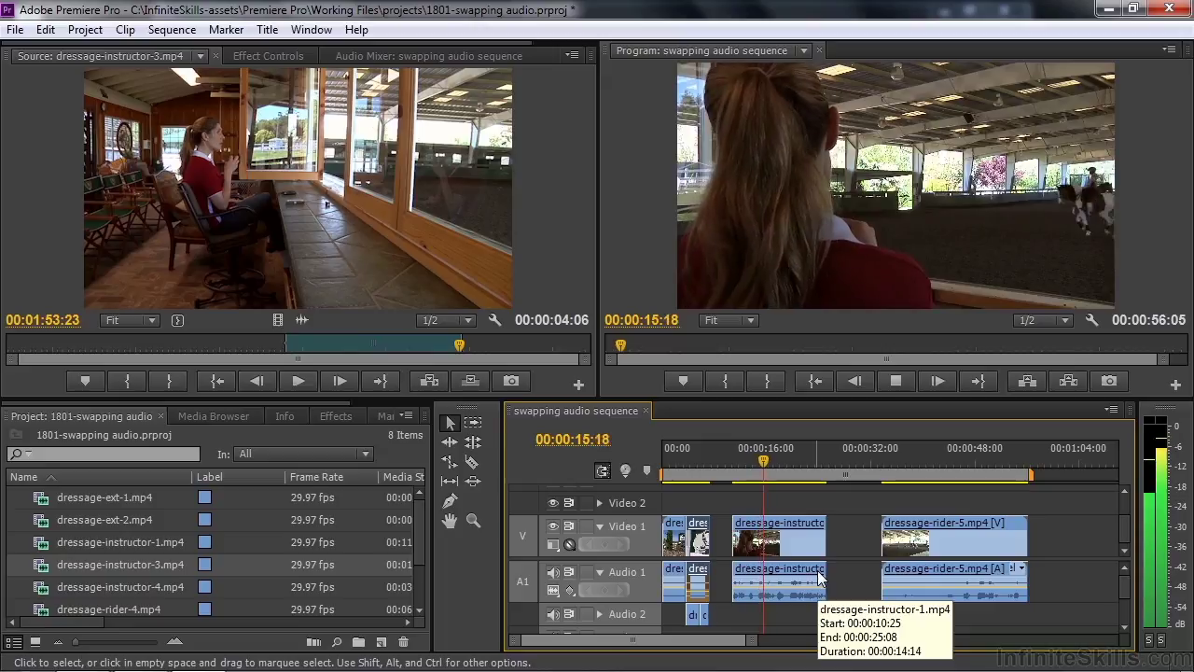
{"action": "key", "text": "space"}
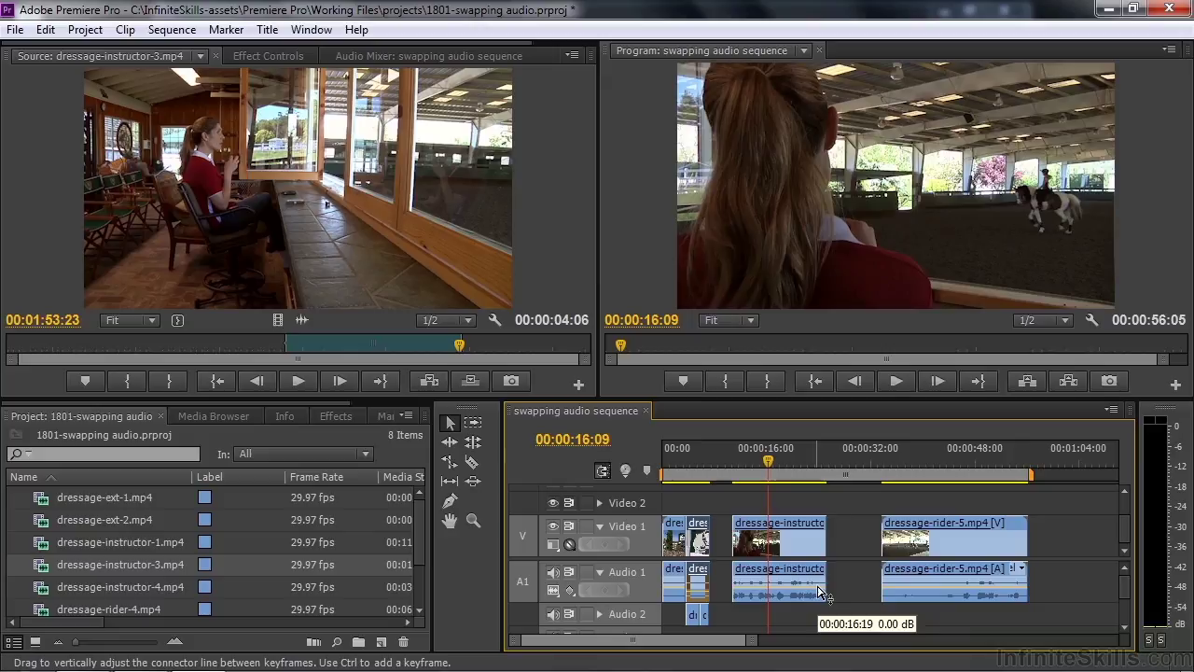
Step: Load dressage-instructor-4.mp4 as the source clip and preview its dialogue
{"action": "double_click", "coordinate": [106, 591]}
{"action": "left_click_drag", "start_coordinate": [389, 346], "coordinate": [174, 346]}
{"action": "key", "text": "space"}
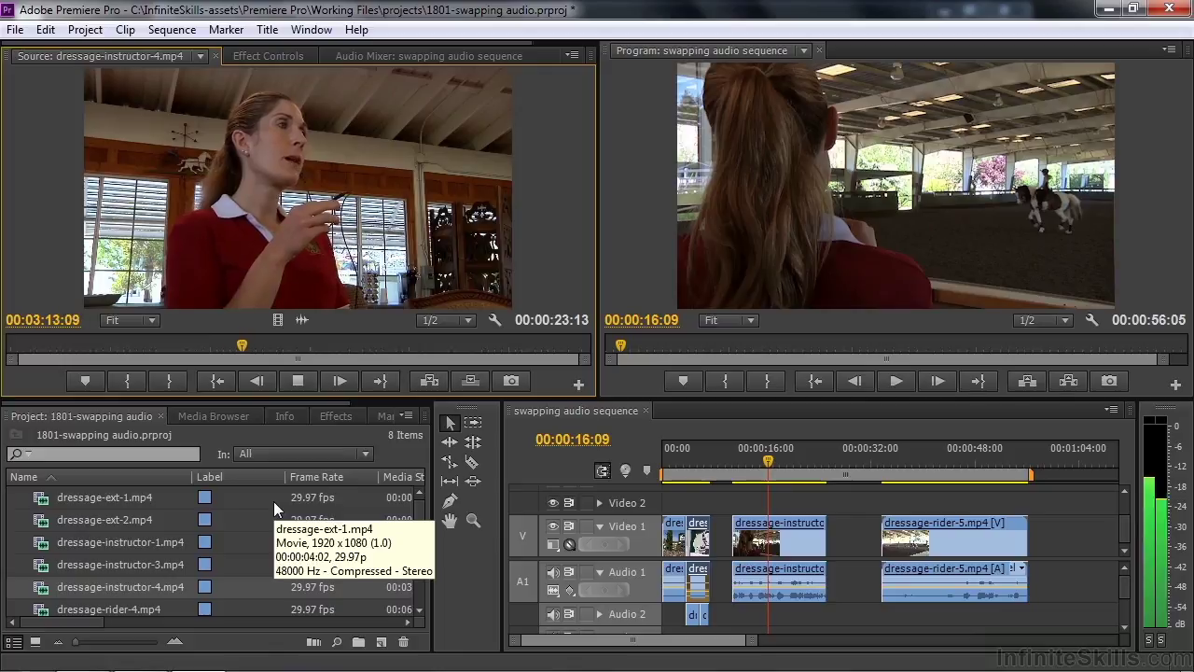
{"action": "key", "text": "space"}
Step: Mark an In point at 00:03:10:08 in the dressage-instructor-4.mp4 source clip and preview the audio from there
{"action": "left_click_drag", "start_coordinate": [247, 359], "coordinate": [127, 356]}
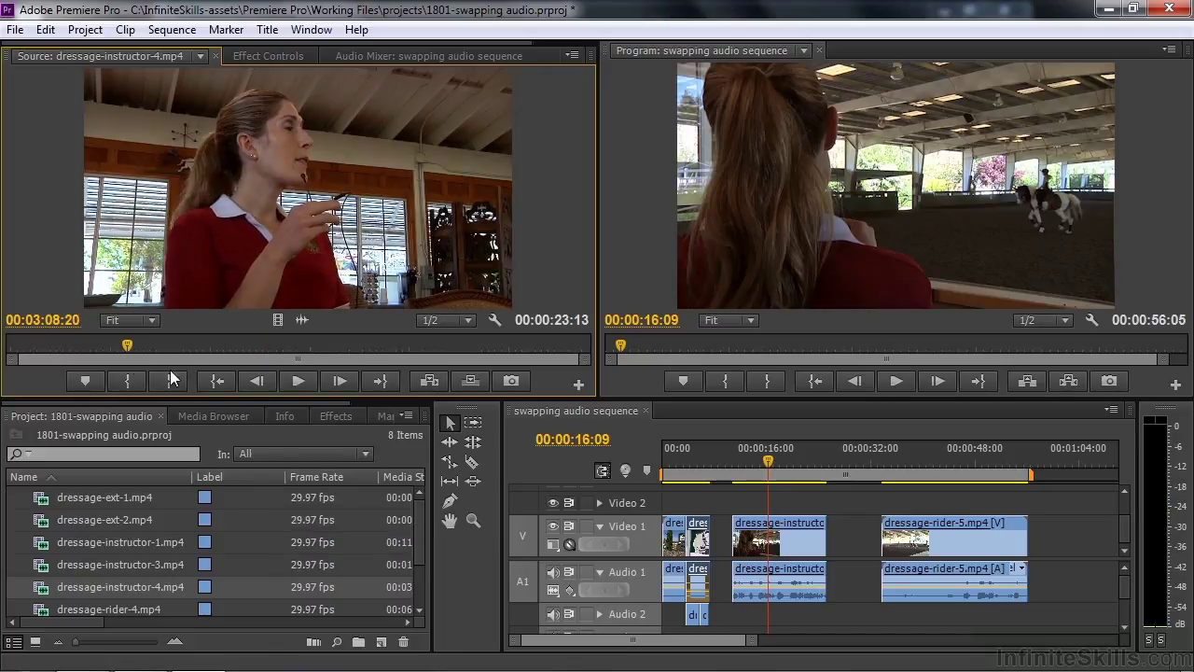
{"action": "key", "text": "space"}
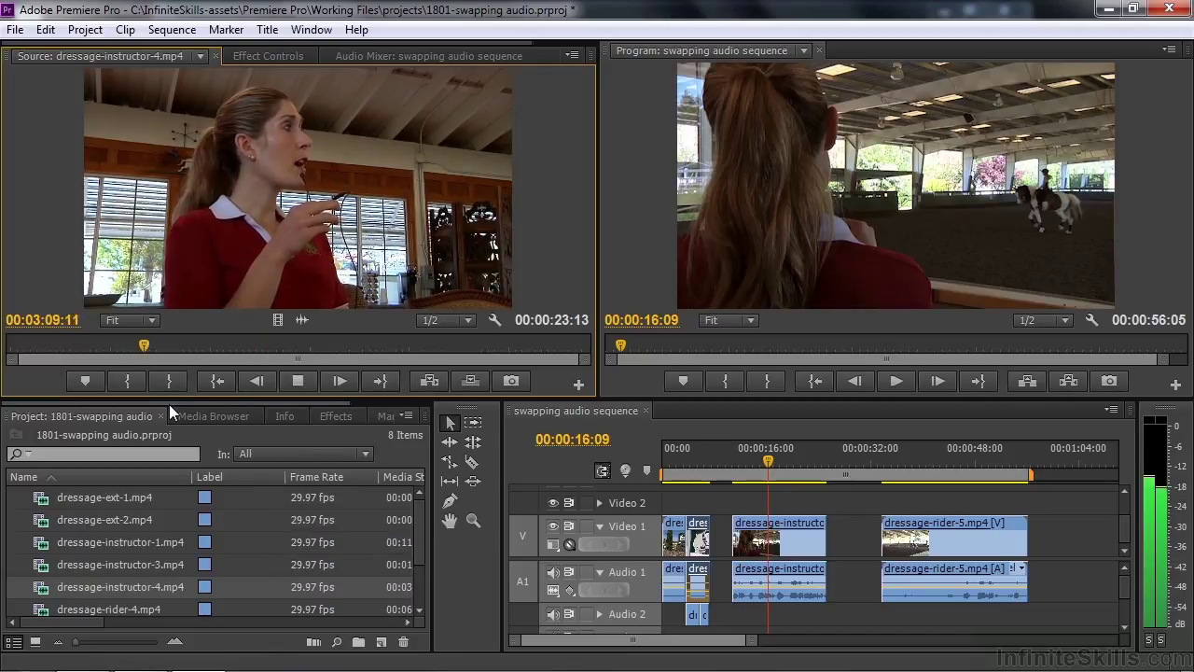
{"action": "key", "text": "space"}
{"action": "left_click", "coordinate": [127, 381]}
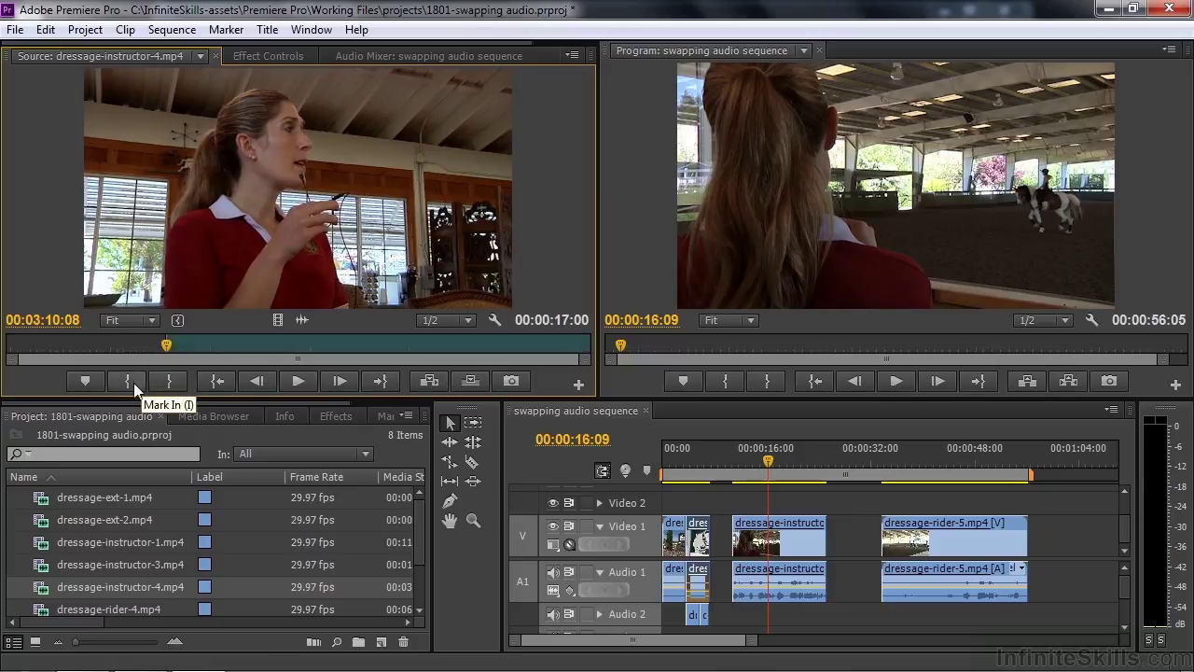
{"action": "key", "text": "space"}
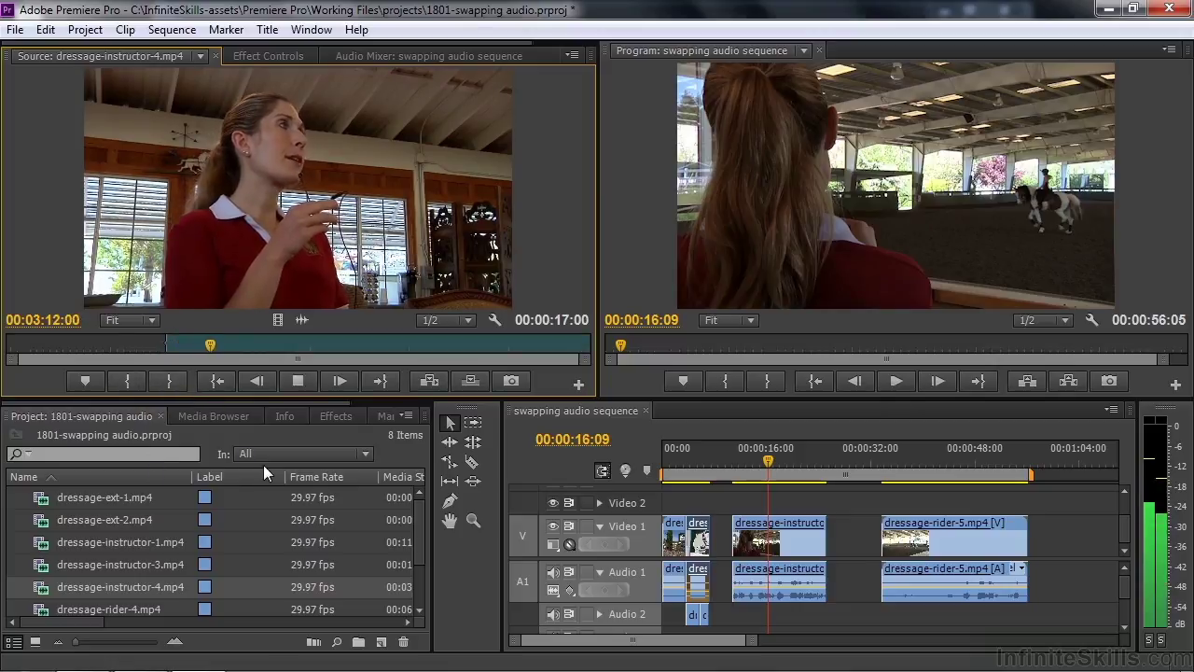
{"action": "key", "text": "space"}
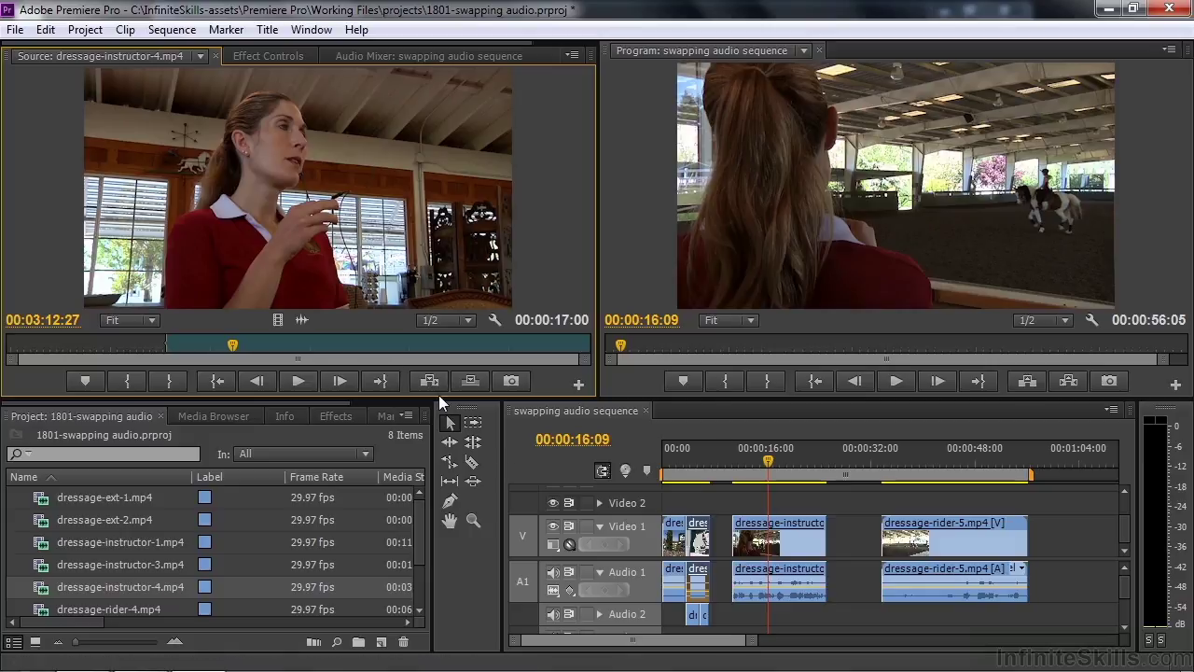
Step: Overwrite the dressage-instructor-1.mp4 audio on Audio 1 with only the dressage-instructor-4.mp4 audio, then check it against the video
{"action": "left_click_drag", "start_coordinate": [303, 320], "coordinate": [751, 599]}
{"action": "left_click", "coordinate": [734, 462]}
{"action": "key", "text": "space"}
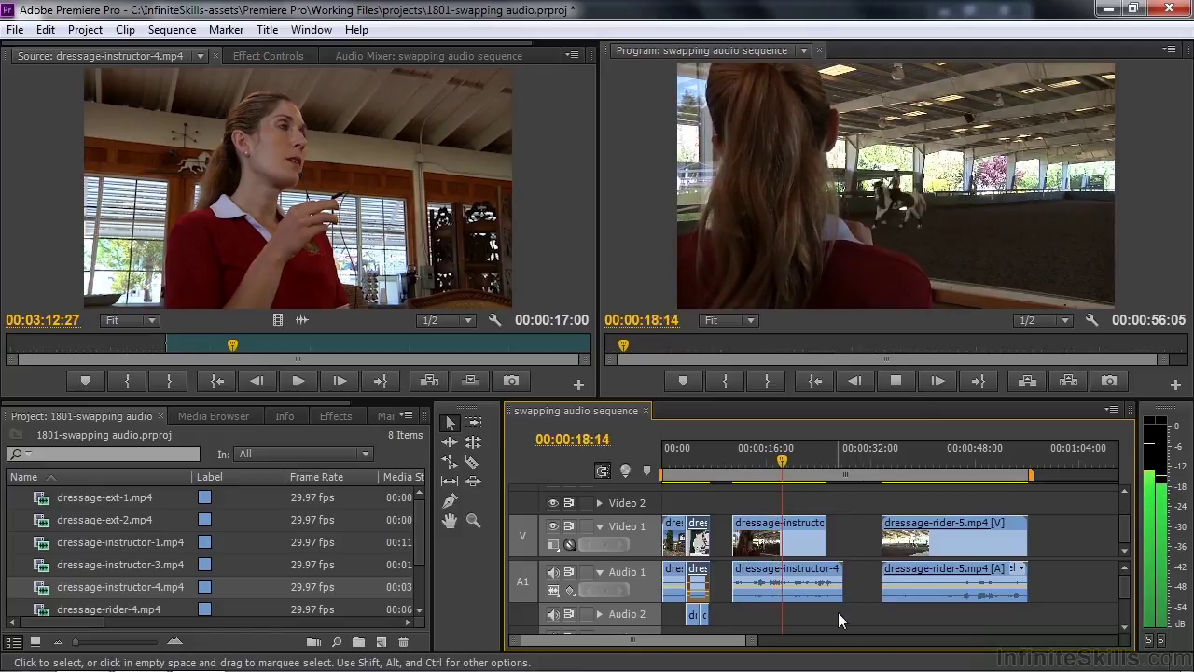
{"action": "key", "text": "space"}
{"action": "left_click_drag", "start_coordinate": [792, 461], "coordinate": [818, 464]}
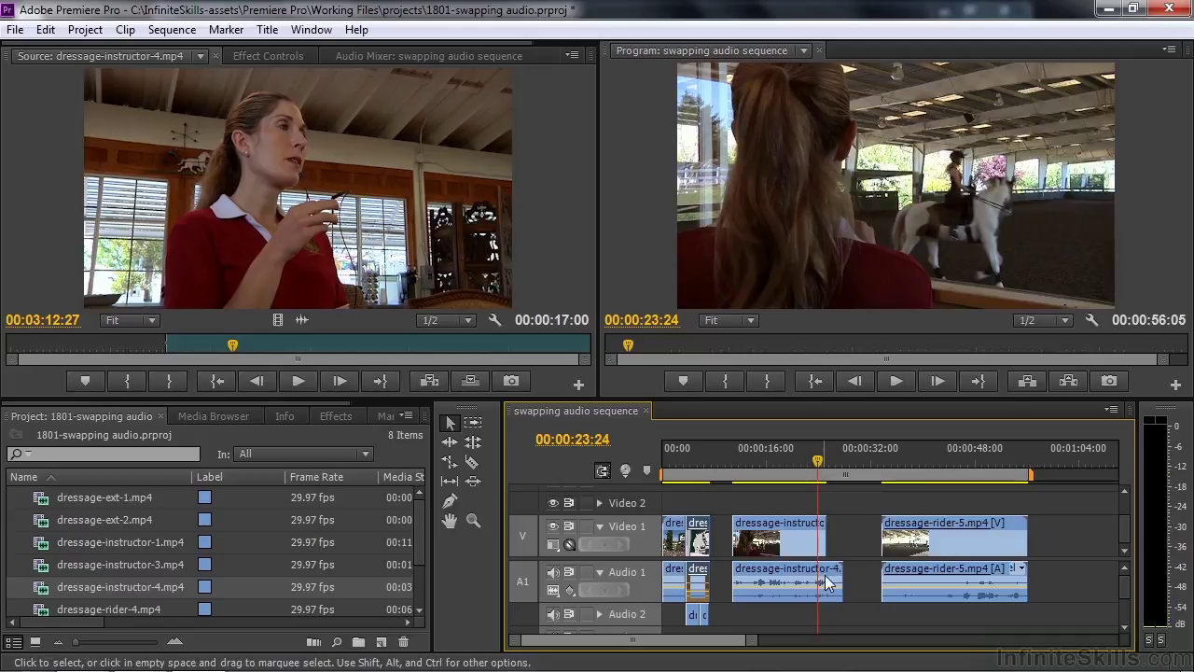
{"action": "left_click", "coordinate": [807, 461]}
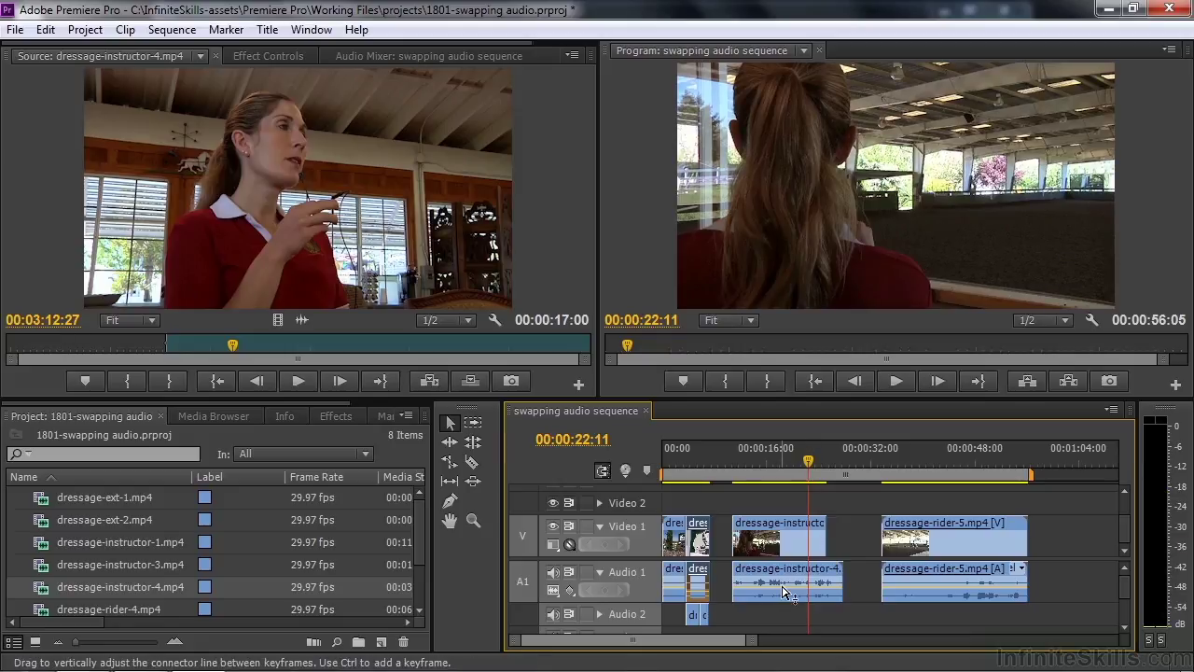
Step: Play the dressage-rider-5.mp4 clip from its start to review its audio
{"action": "left_click_drag", "start_coordinate": [666, 640], "coordinate": [679, 643]}
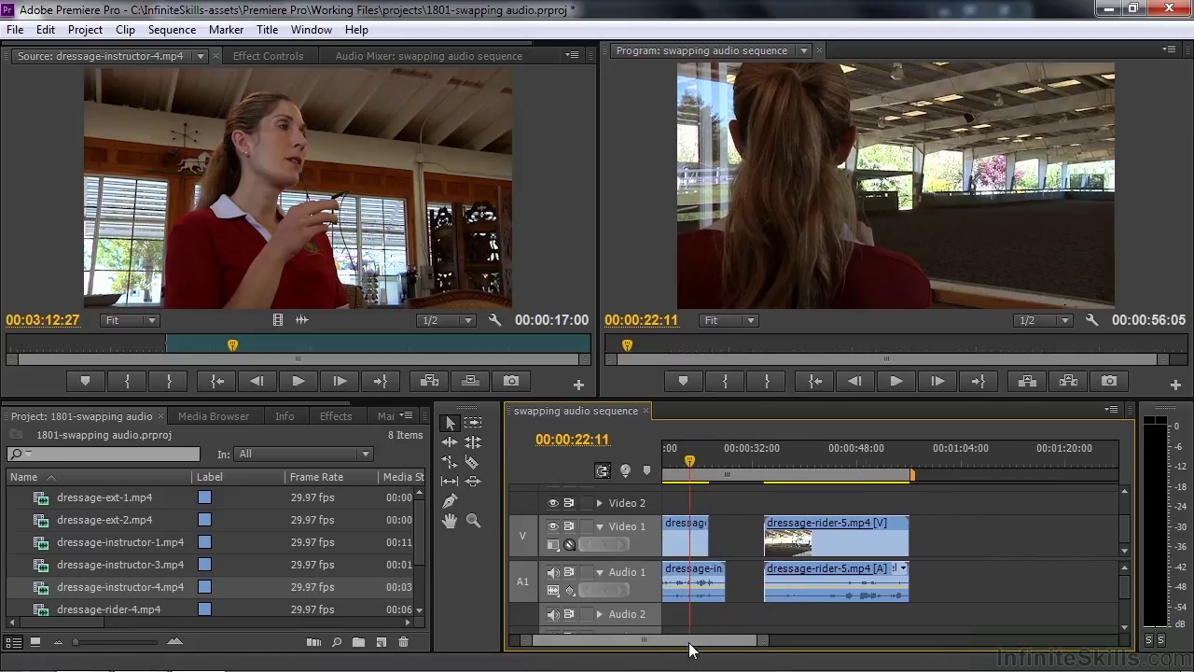
{"action": "left_click", "coordinate": [767, 457]}
{"action": "key", "text": "space"}
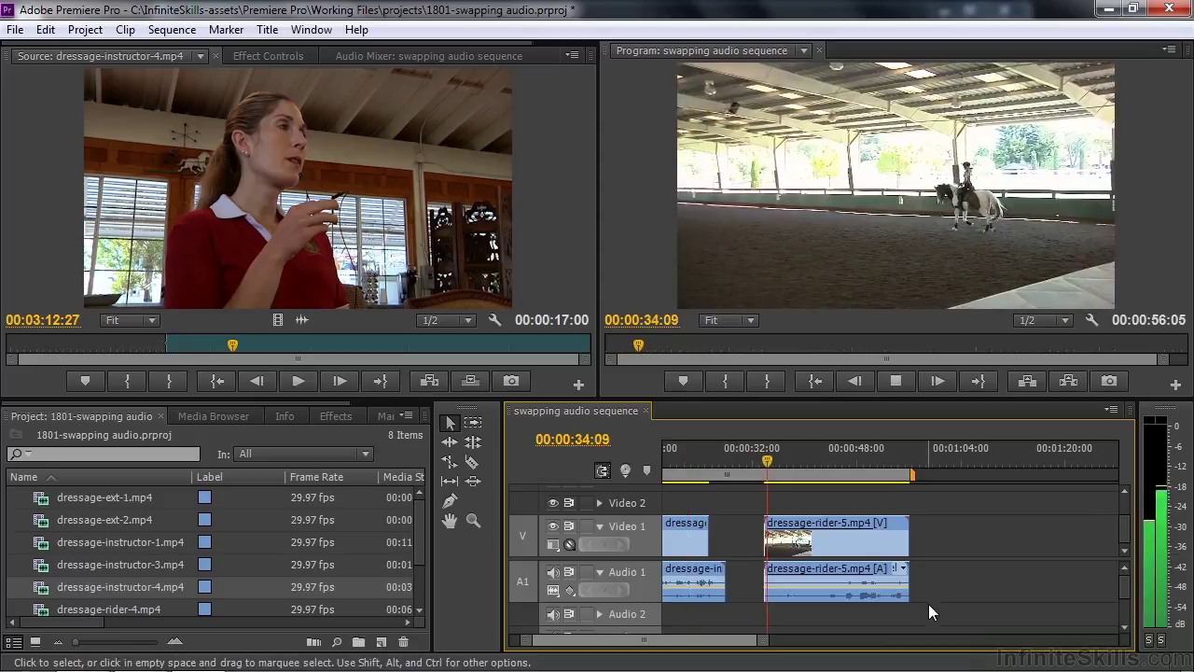
{"action": "key", "text": "space"}
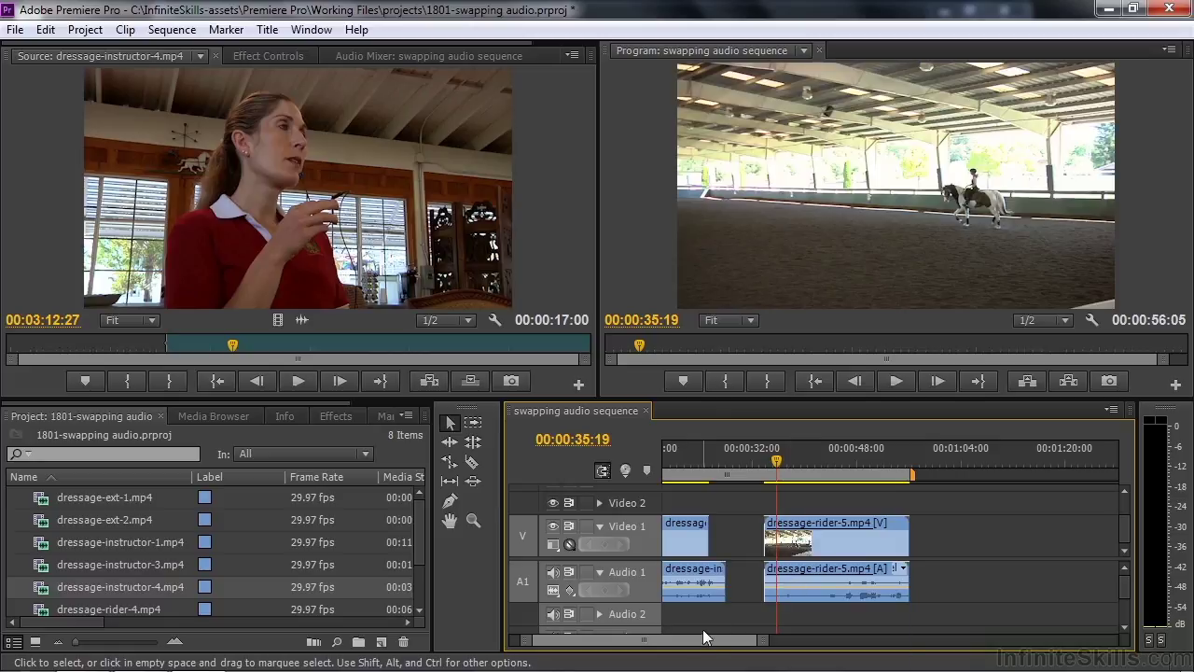
Step: Add dressage-instructor-1.mp4 to Video 1 and Audio 1 after dressage-rider-5.mp4 and go to 00:01:01:00 within it
{"action": "left_click_drag", "start_coordinate": [682, 640], "coordinate": [692, 646]}
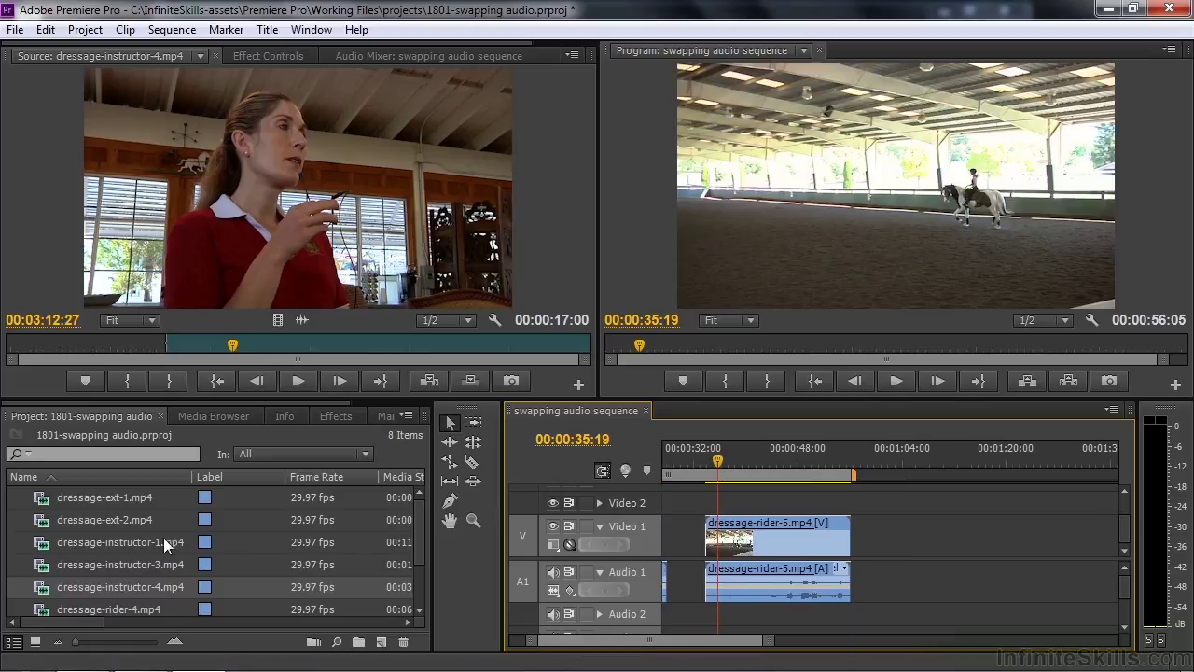
{"action": "left_click_drag", "start_coordinate": [51, 548], "coordinate": [886, 586]}
{"action": "left_click", "coordinate": [883, 458]}
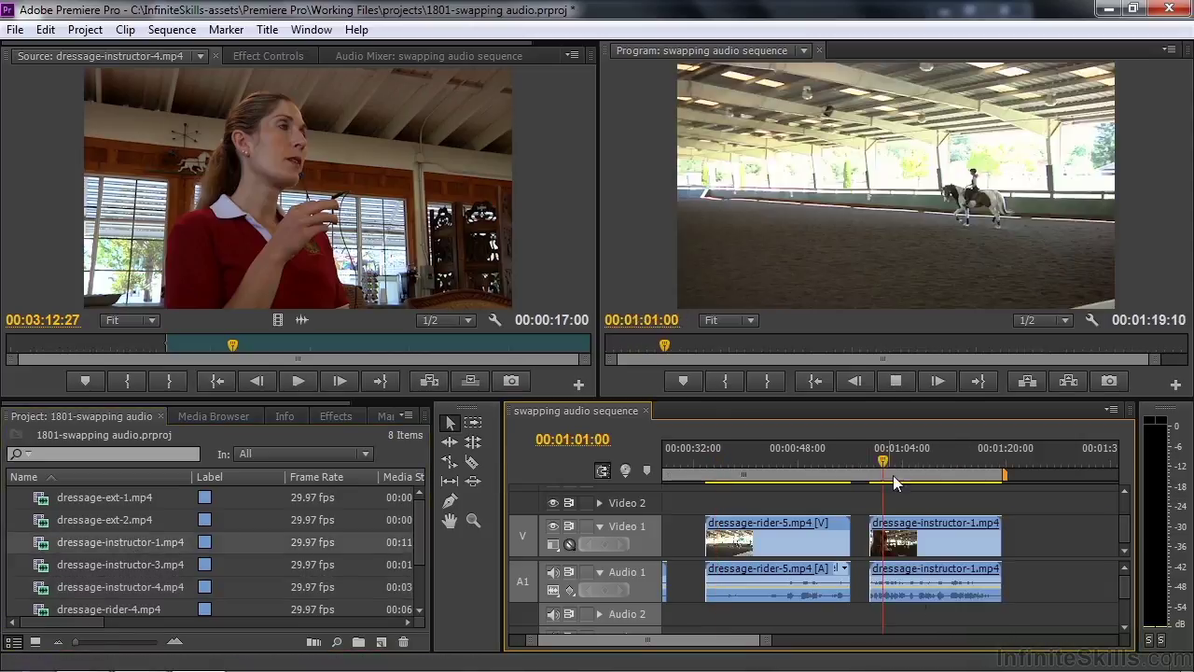
Step: Split the last dressage-instructor-1.mp4 clip with its linked audio at 00:01:04:25, and play the second part to check its audio
{"action": "key", "text": "space"}
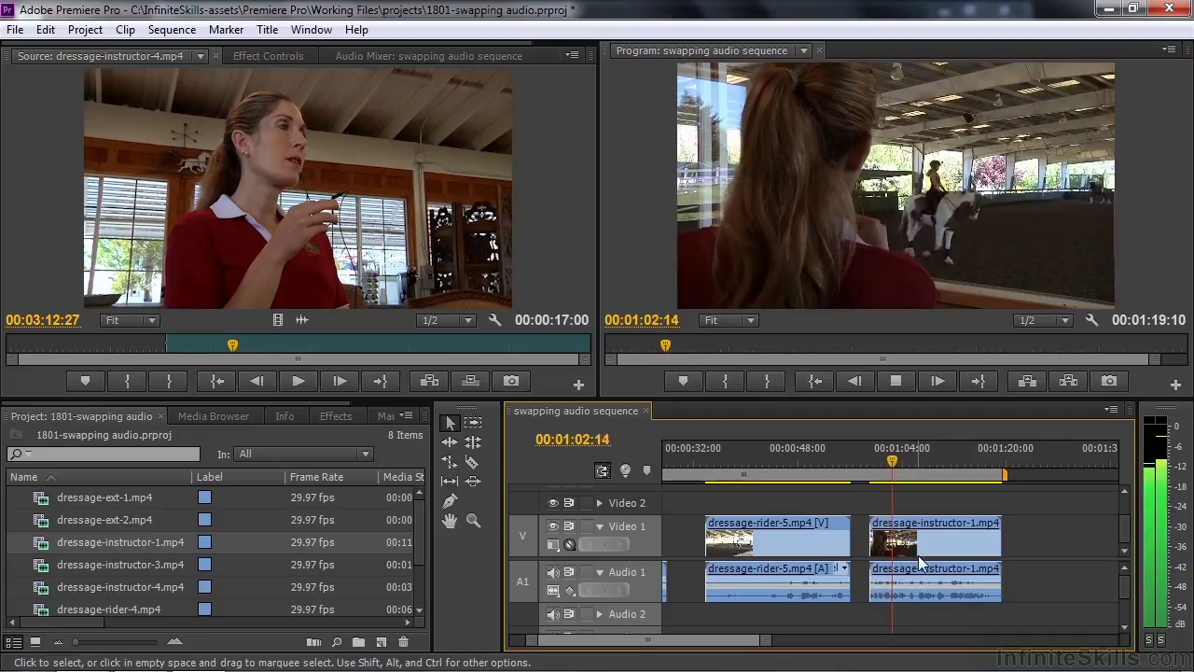
{"action": "key", "text": "space"}
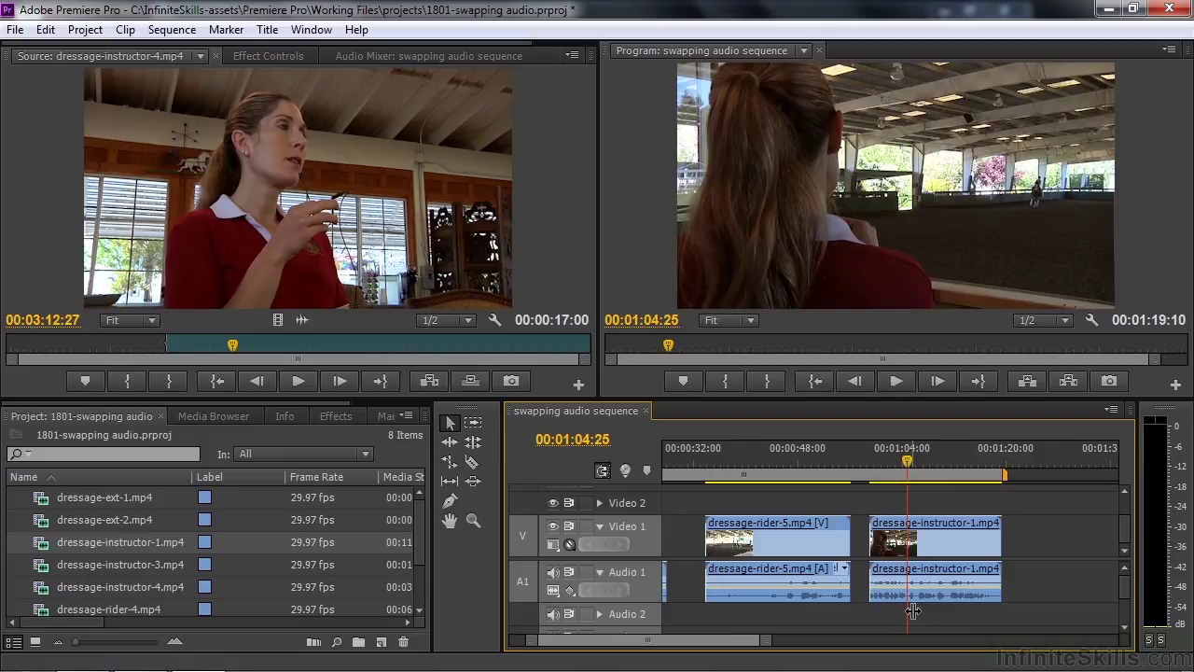
{"action": "key", "text": "c"}
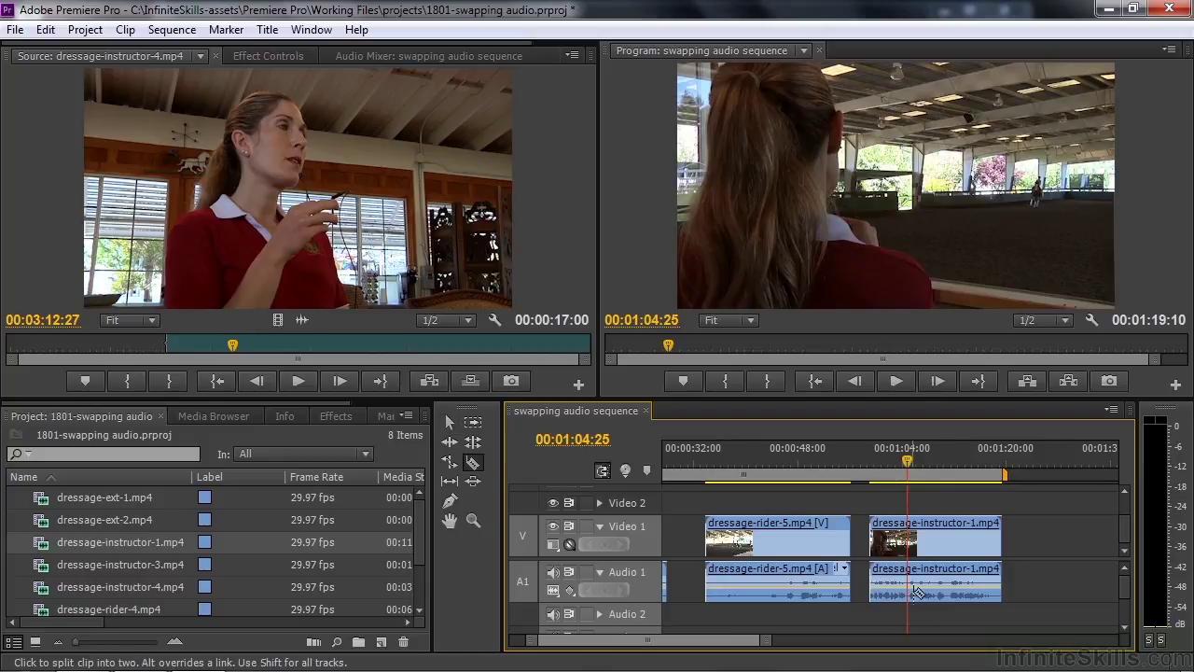
{"action": "left_click", "coordinate": [910, 601]}
{"action": "key", "text": "space"}
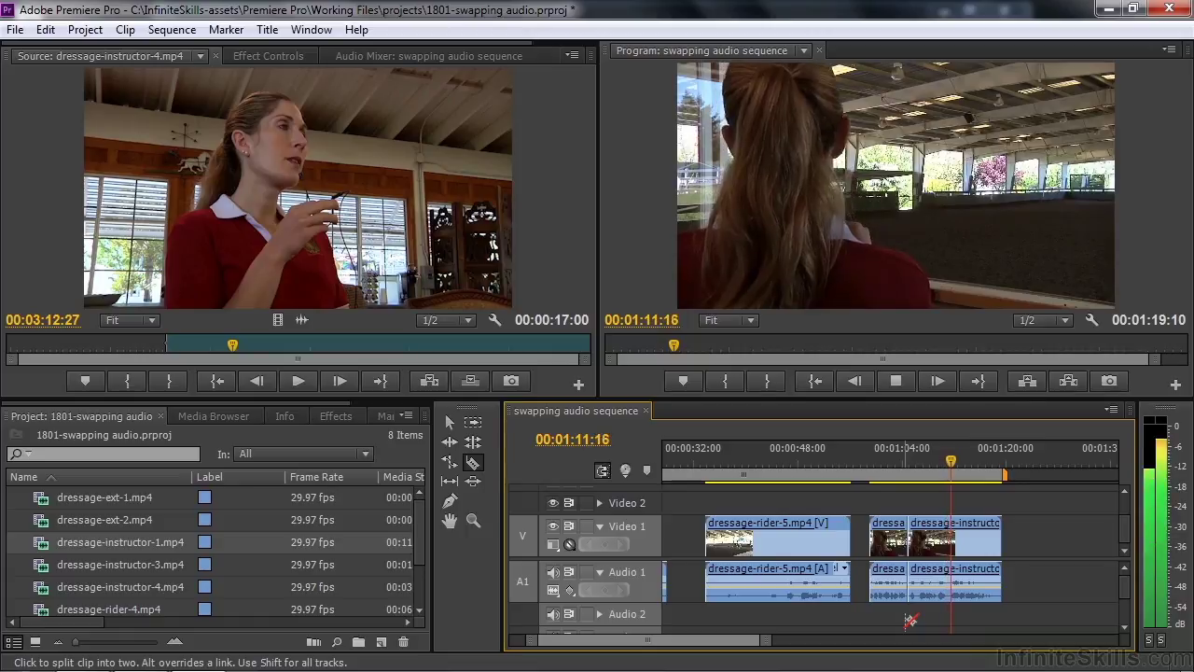
{"action": "key", "text": "space"}
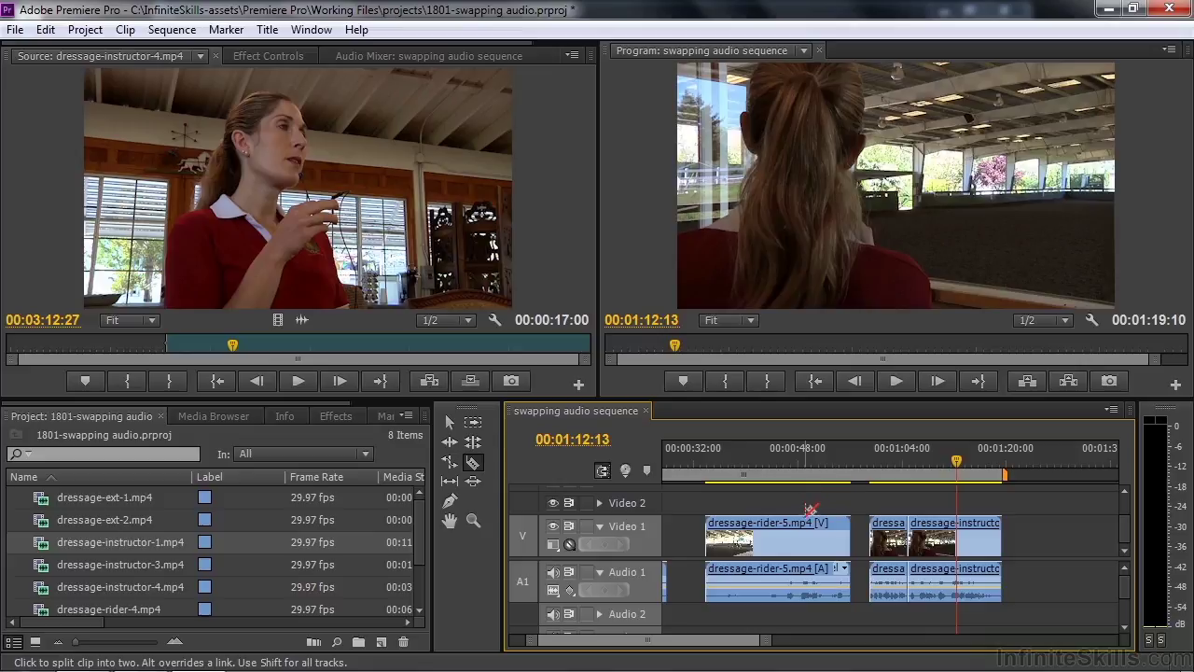
Step: Move only the audio of the second dressage-instructor-1.mp4 part over the start of the dressage-rider-5.mp4 audio on Audio 1
{"action": "key", "text": "v"}
{"action": "left_click", "coordinate": [943, 573]}
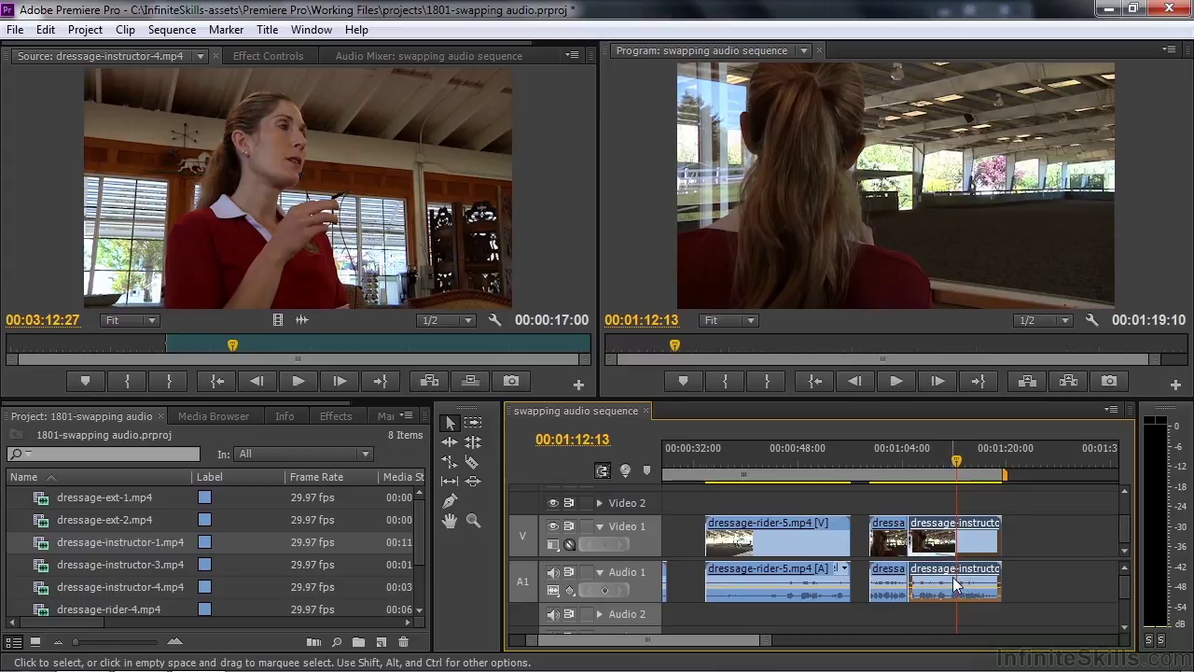
{"action": "left_click", "coordinate": [1067, 579]}
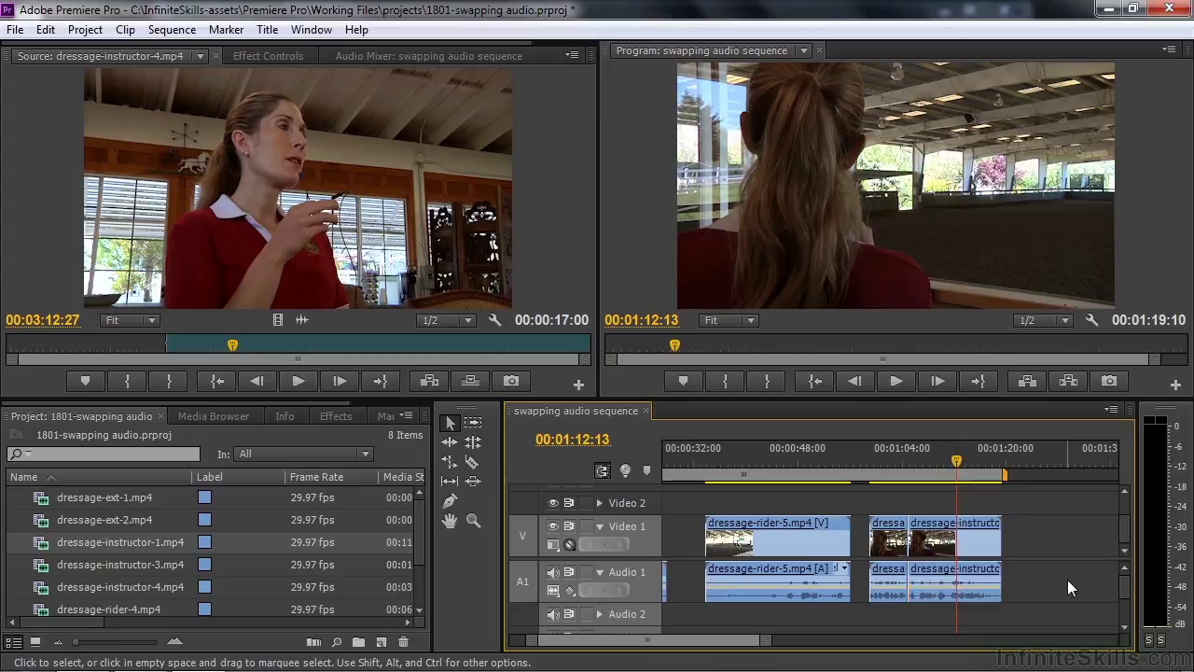
{"action": "left_click", "coordinate": [936, 586], "text": "alt"}
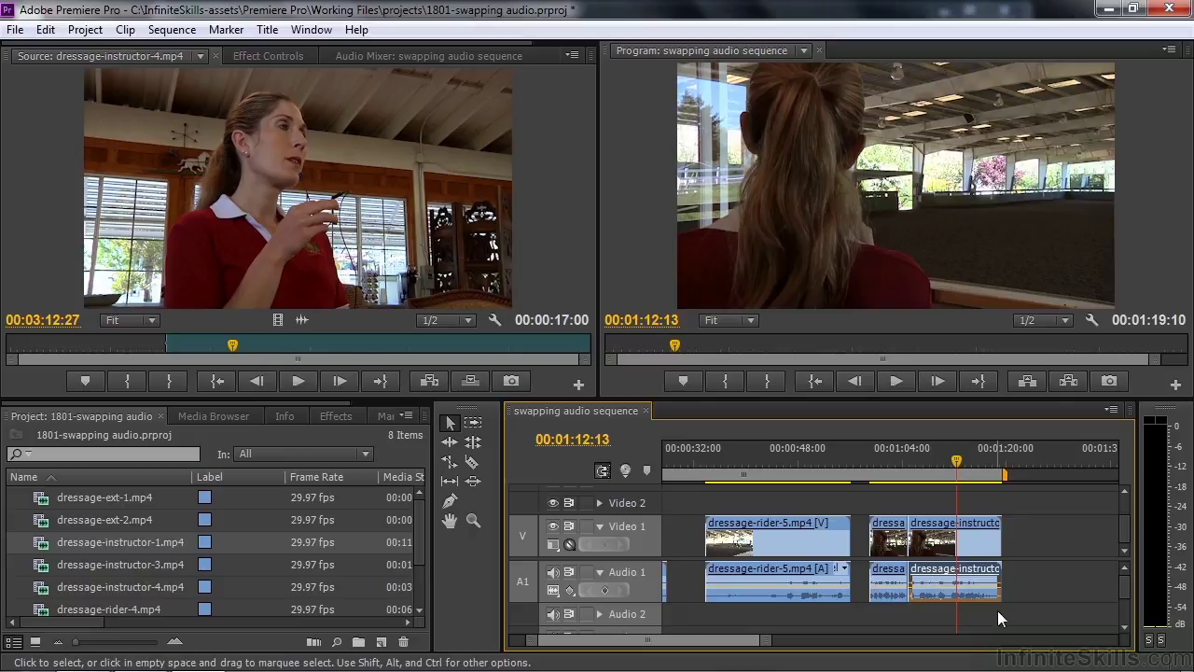
{"action": "left_click_drag", "start_coordinate": [941, 585], "coordinate": [758, 575]}
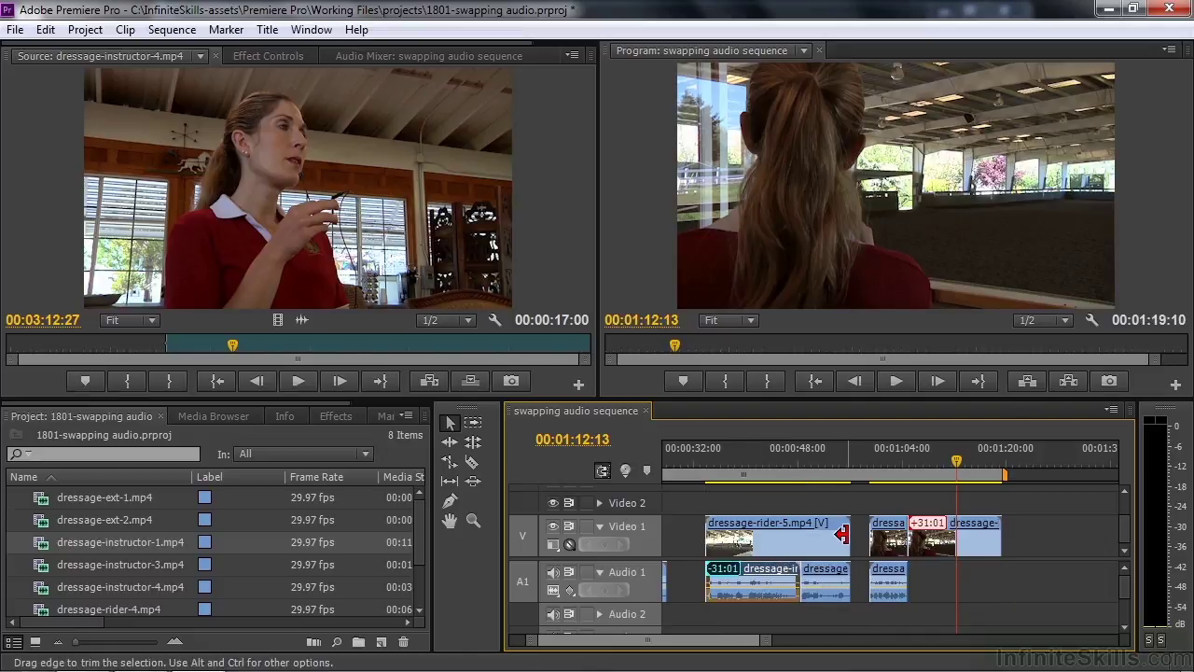
Step: Play the sequence from the start of dressage-rider-5.mp4 to check the replaced audio against the video
{"action": "left_click", "coordinate": [706, 463]}
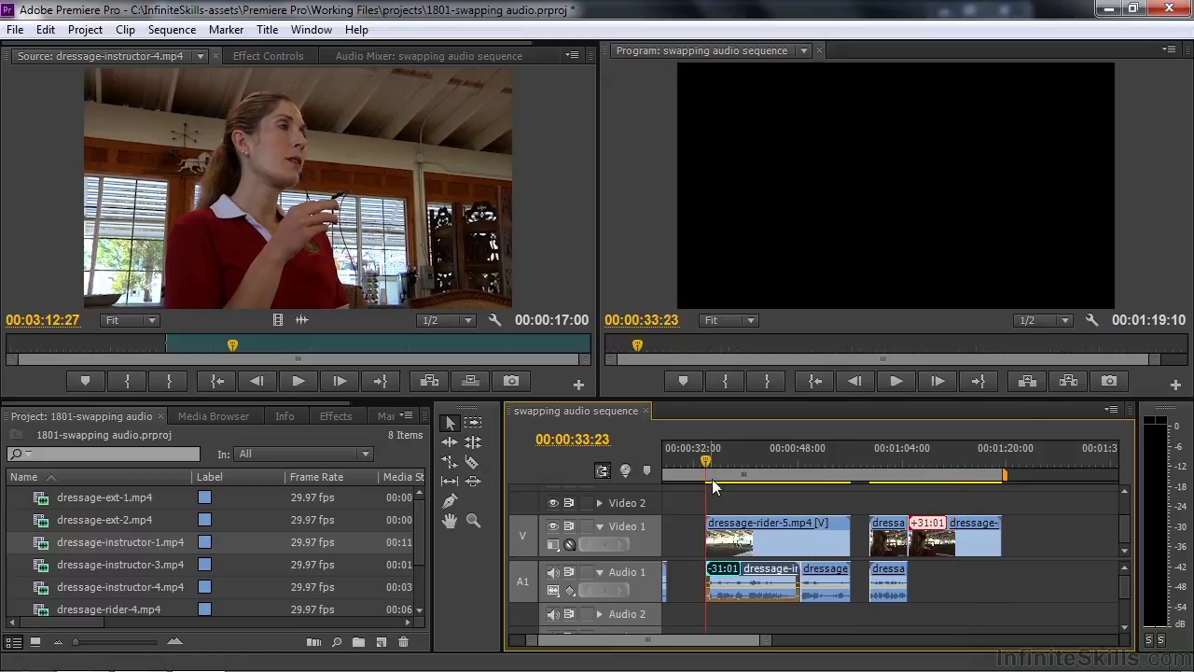
{"action": "key", "text": "space"}
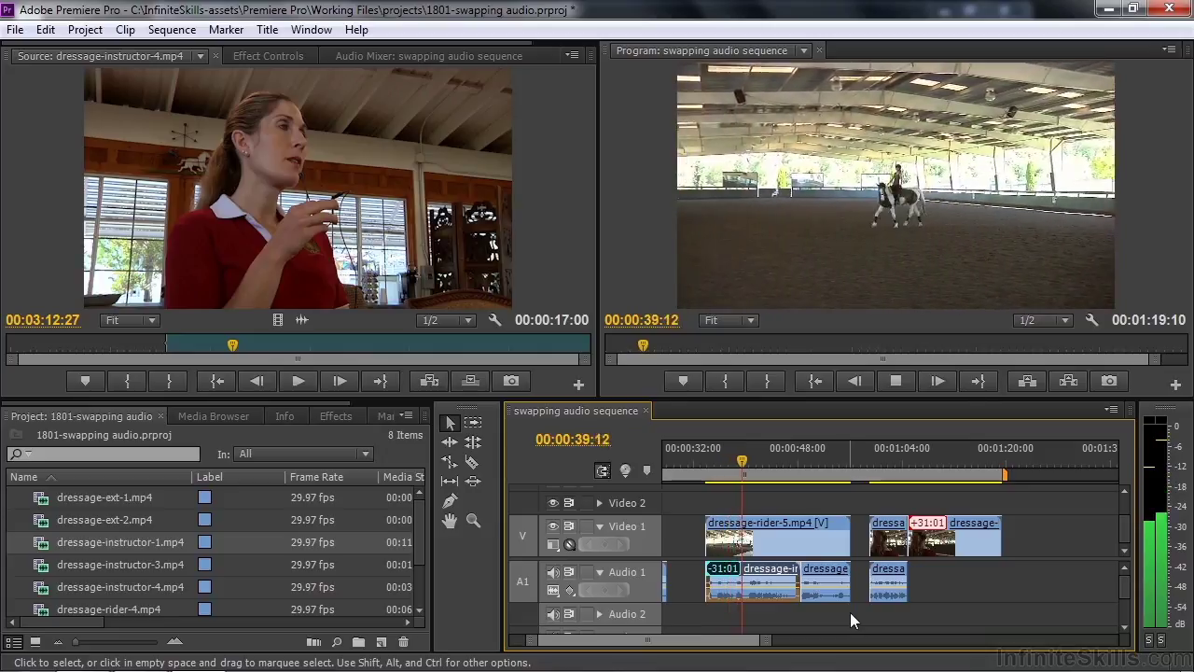
{"action": "key", "text": "space"}
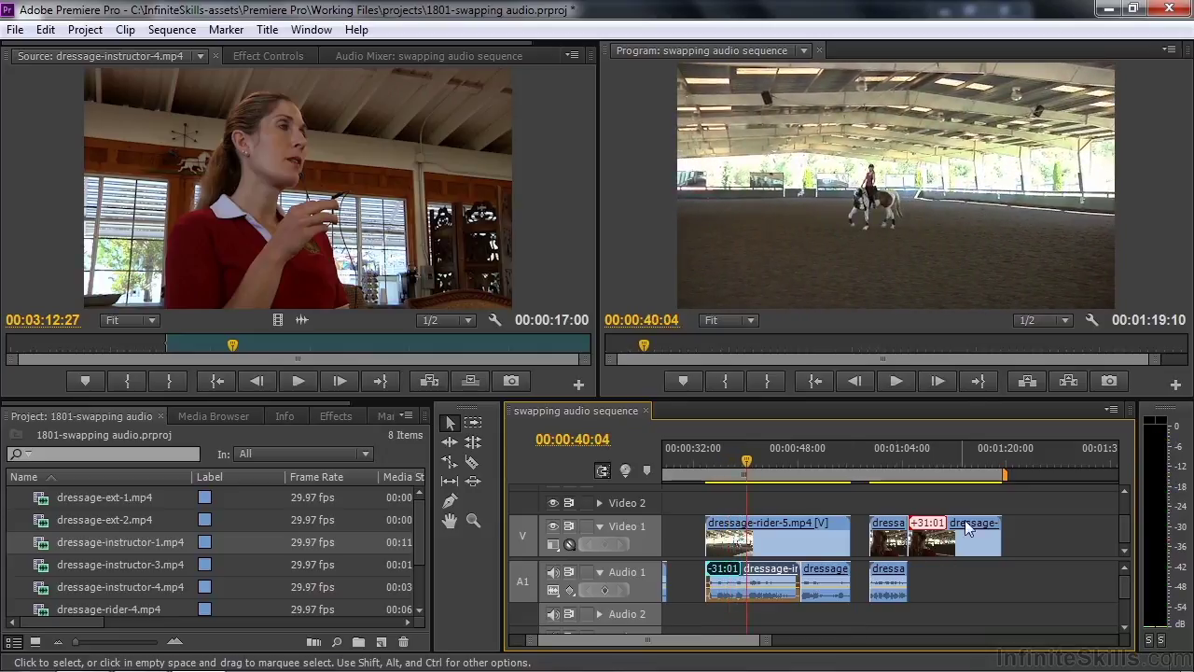